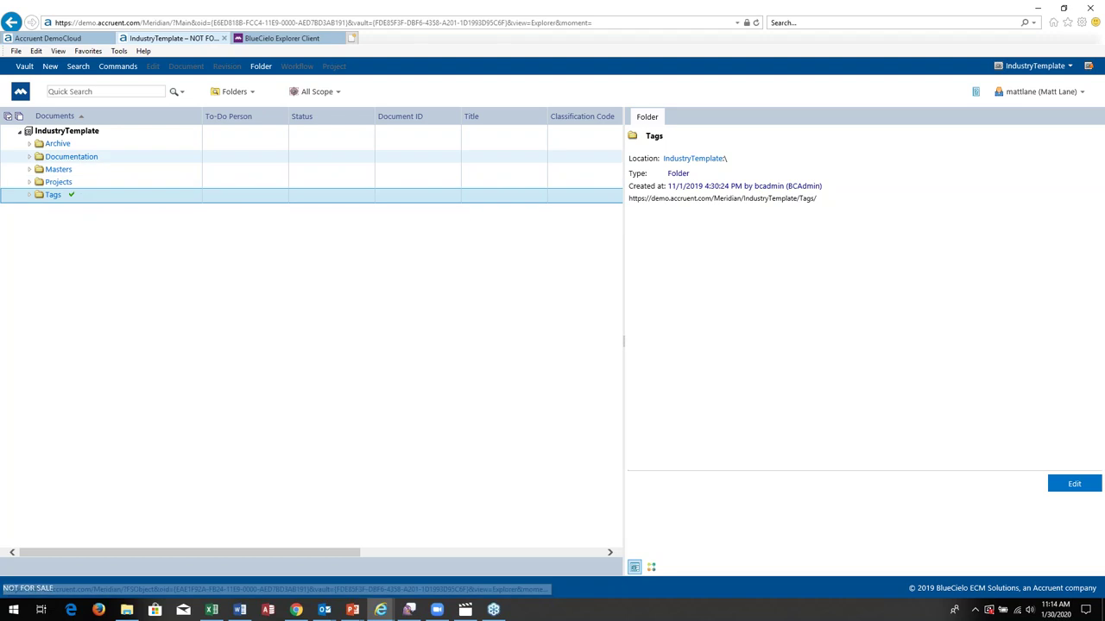
- Expand the folder tree through Masters, Brasil, Sao Paulo and Electrical to list the drawings in the CTD folder
left_click(29, 170)
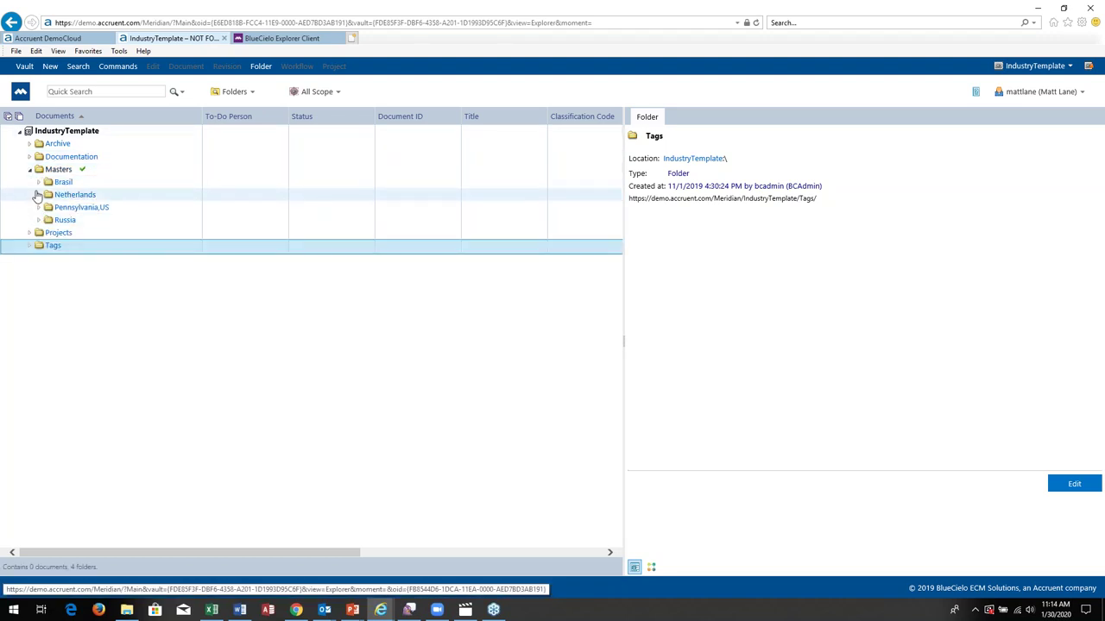
left_click(38, 182)
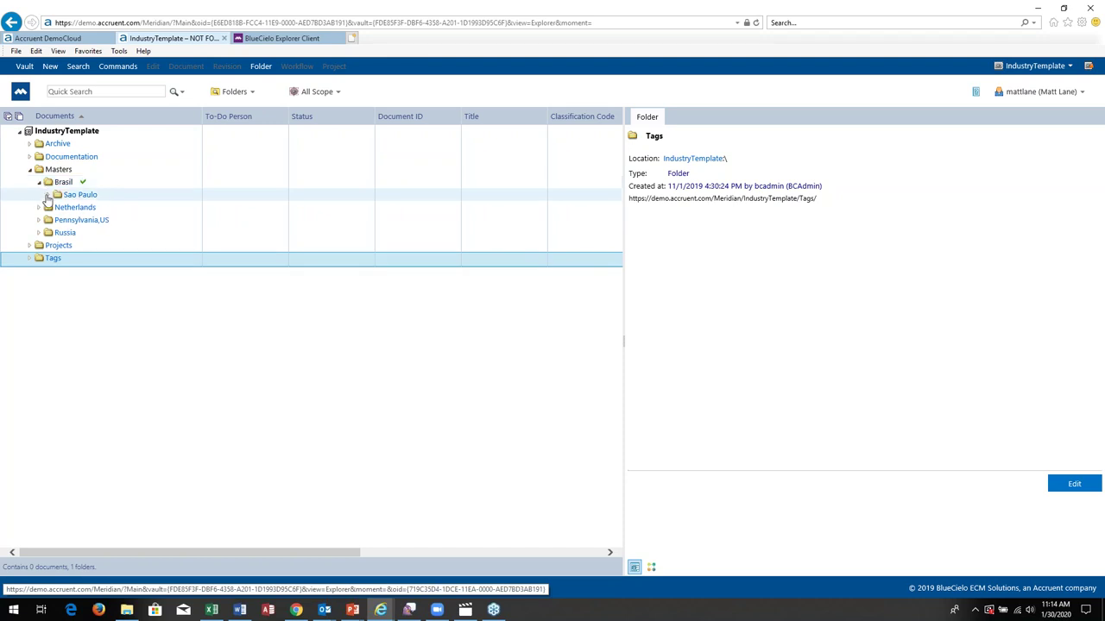
left_click(48, 195)
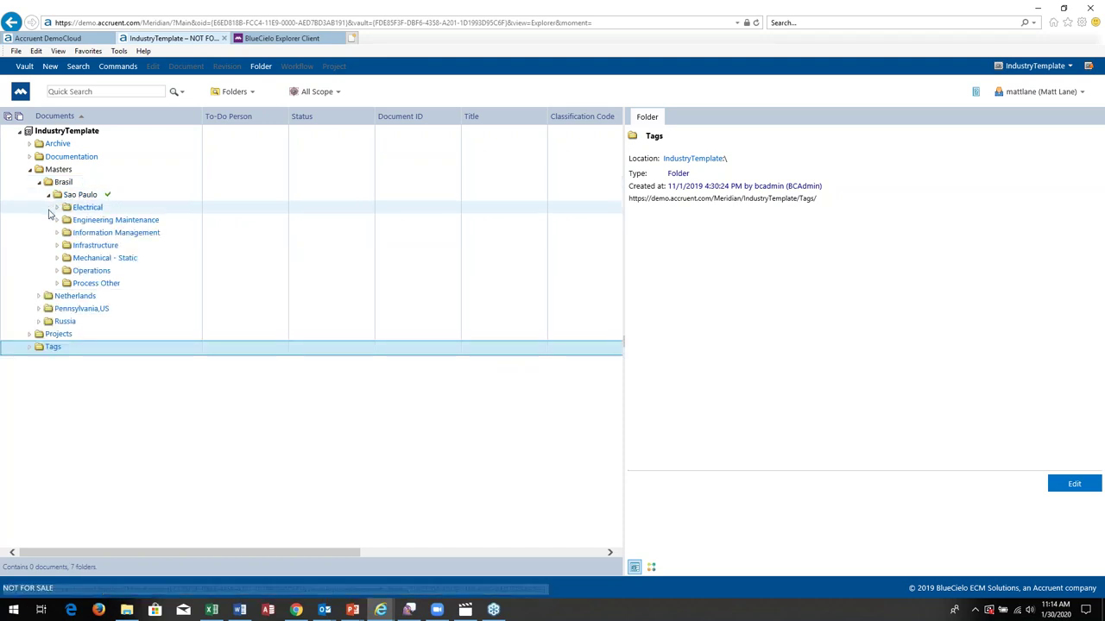
left_click(56, 209)
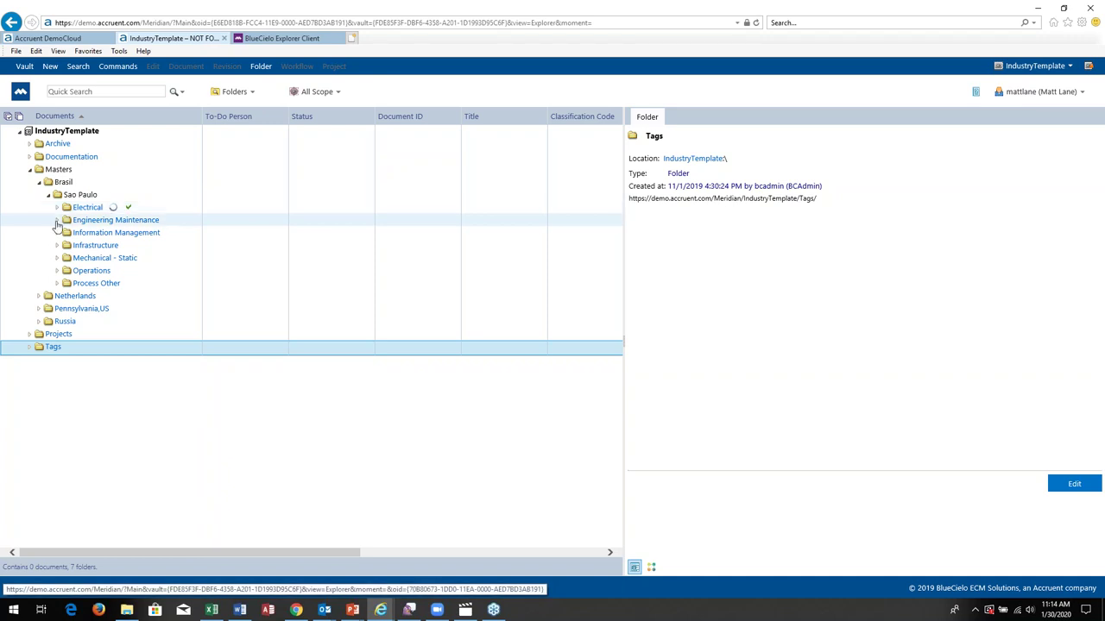
left_click(65, 233)
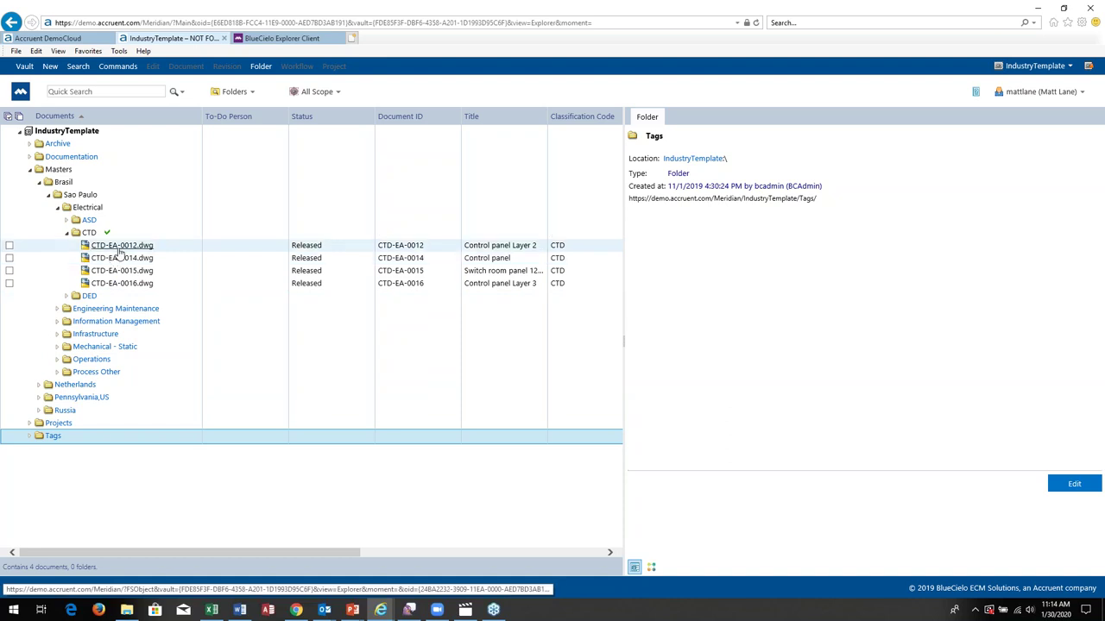
- Look through the document properties of the CTD drawings CTD-EA-0012, 0014, 0015 and 0016, ending on CTD-EA-0015.dwg
left_click(133, 246)
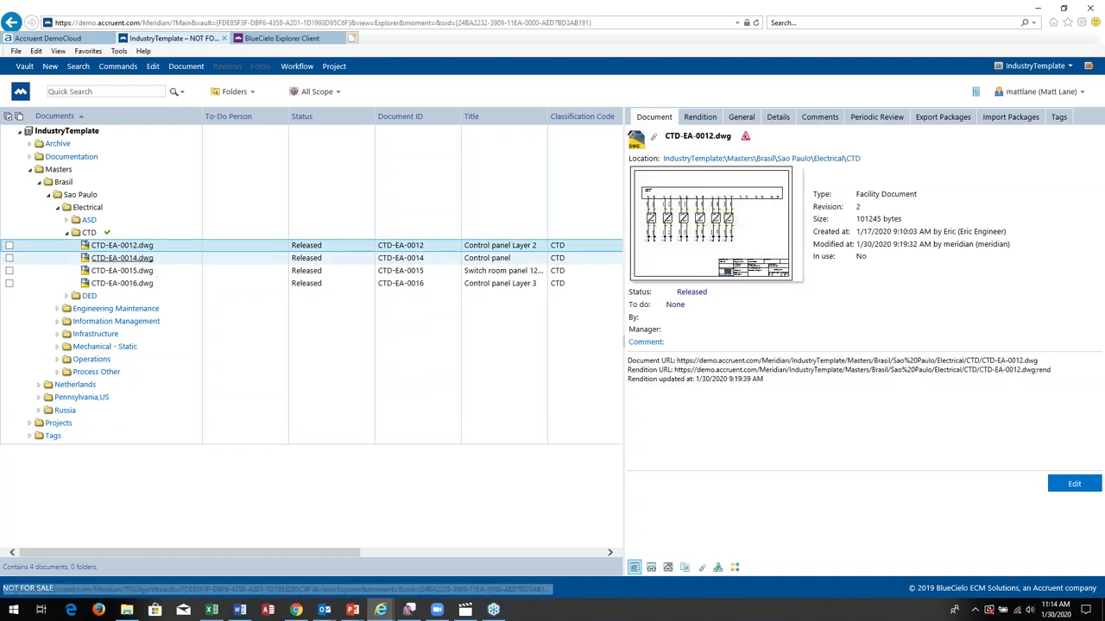
left_click(125, 258)
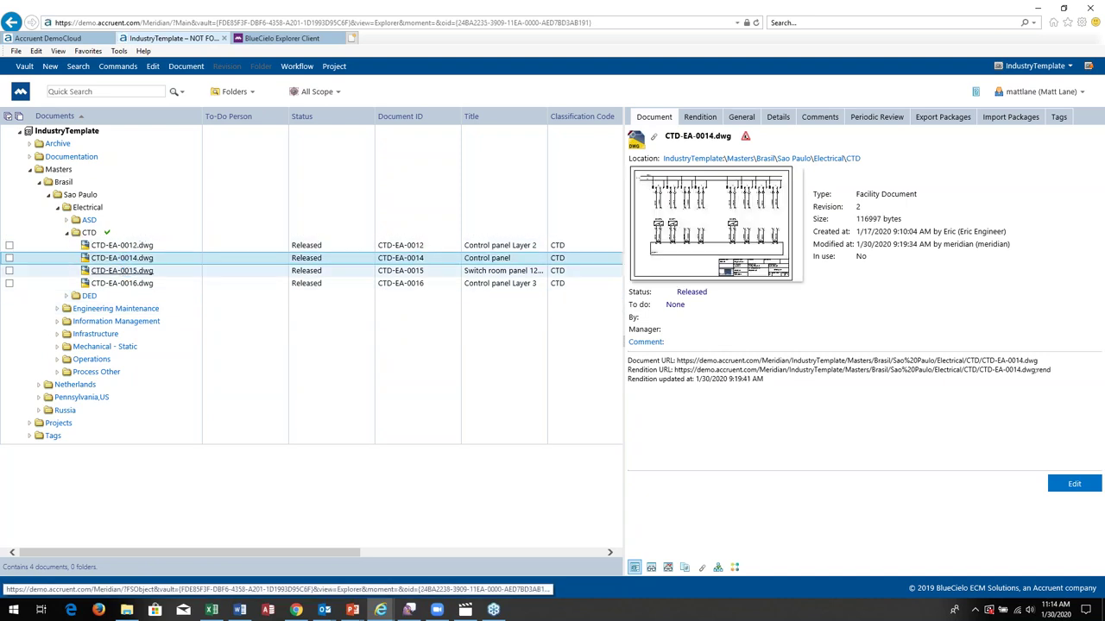
left_click(125, 271)
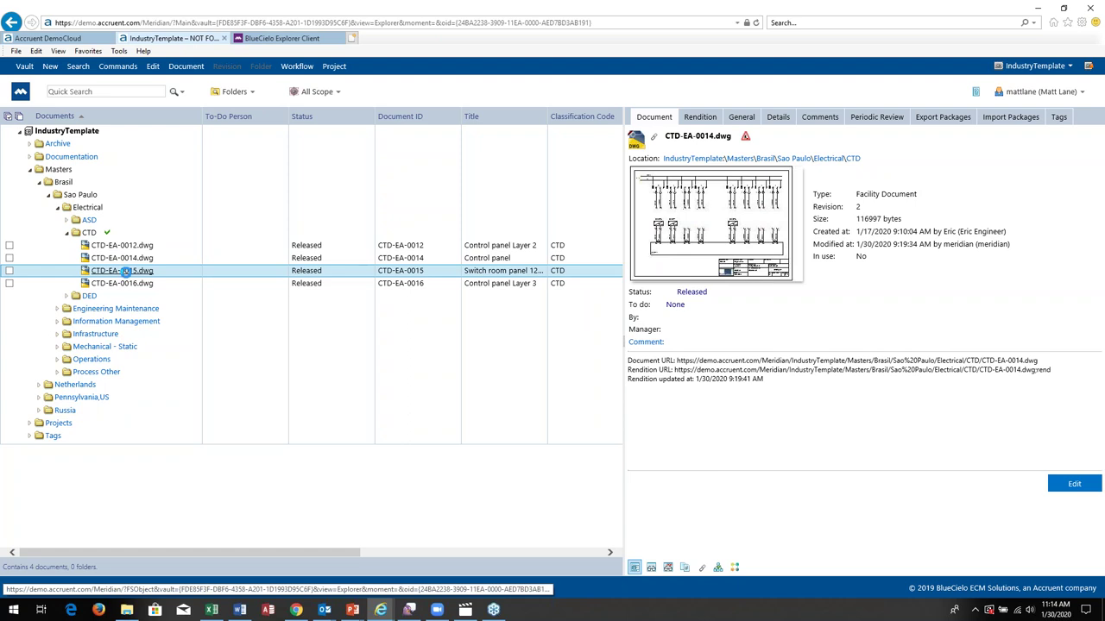
key("Down")
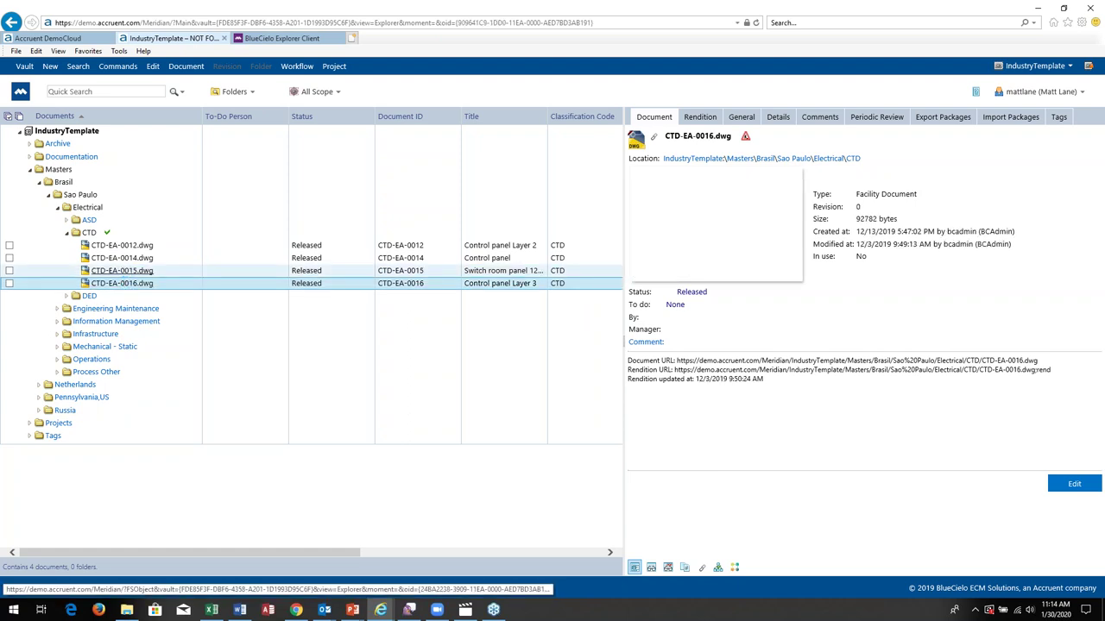
left_click(129, 271)
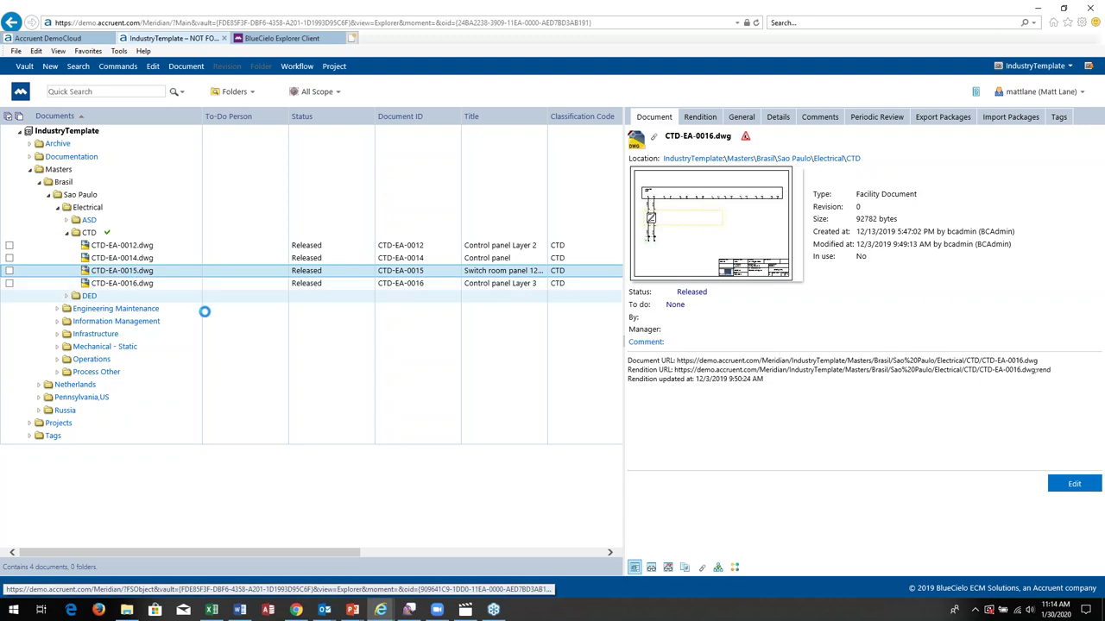
- View CTD-EA-0015.dwg in the drawing viewer and display its rendition
left_click(651, 567)
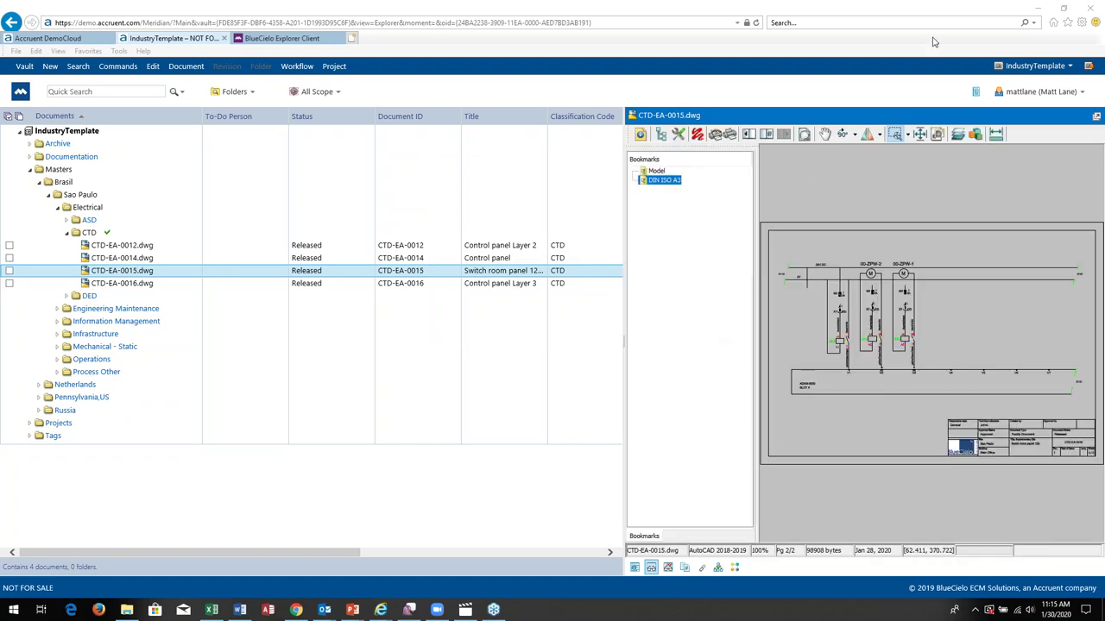
right_click(859, 201)
left_click(807, 174)
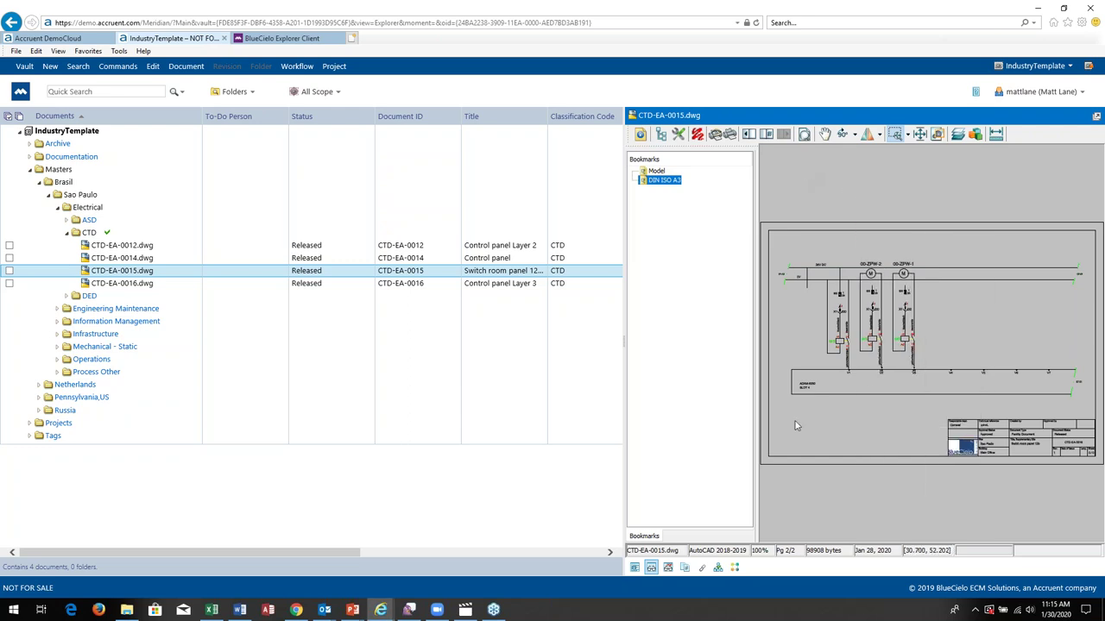
left_click(667, 568)
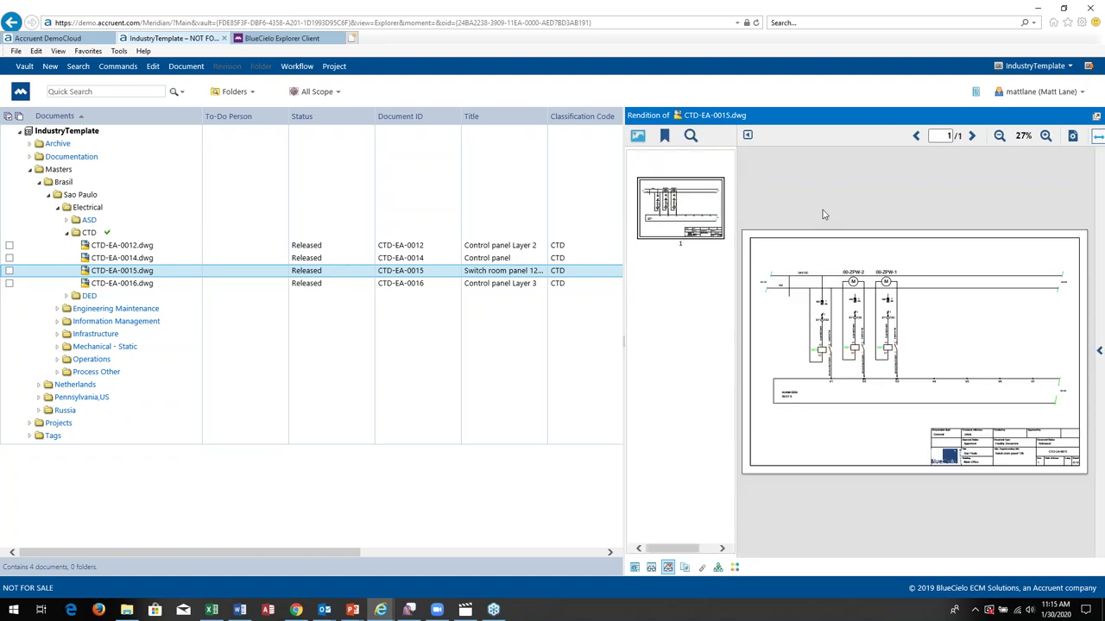
- Display the revision list of CTD-EA-0015.dwg
left_click(635, 569)
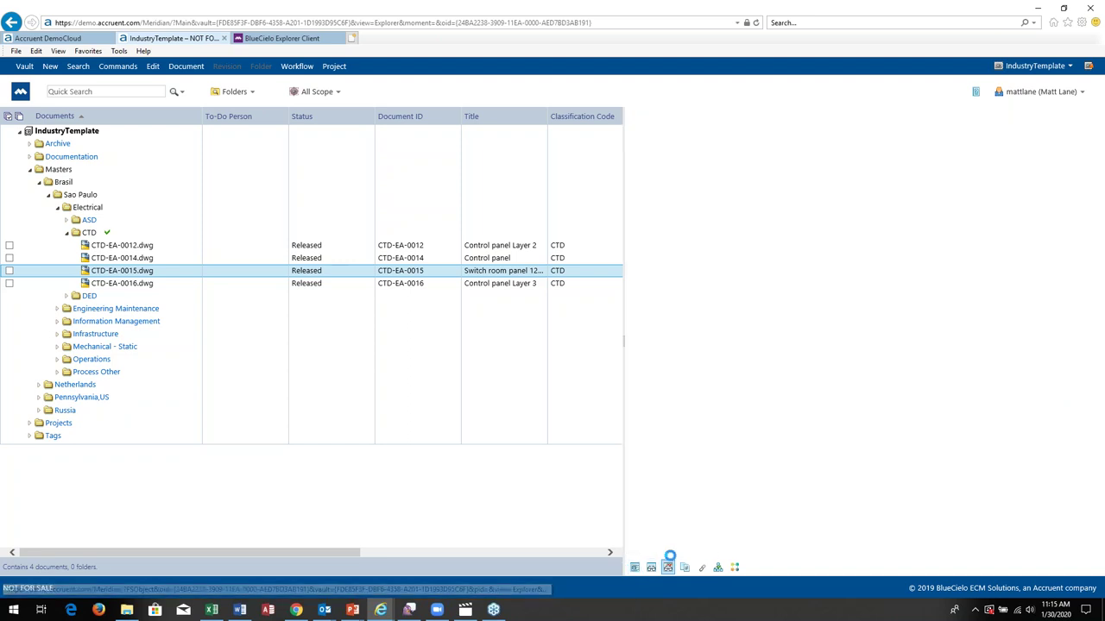
left_click(684, 567)
left_click(684, 567)
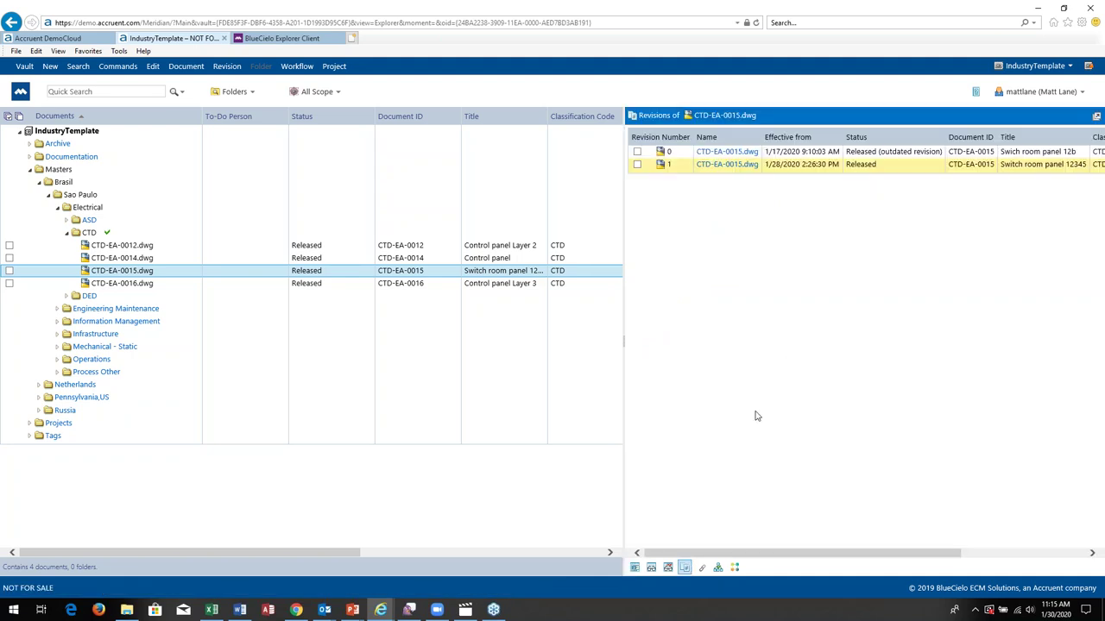
- Return to the properties of CTD-EA-0015.dwg and review its Details and General metadata
left_click(634, 569)
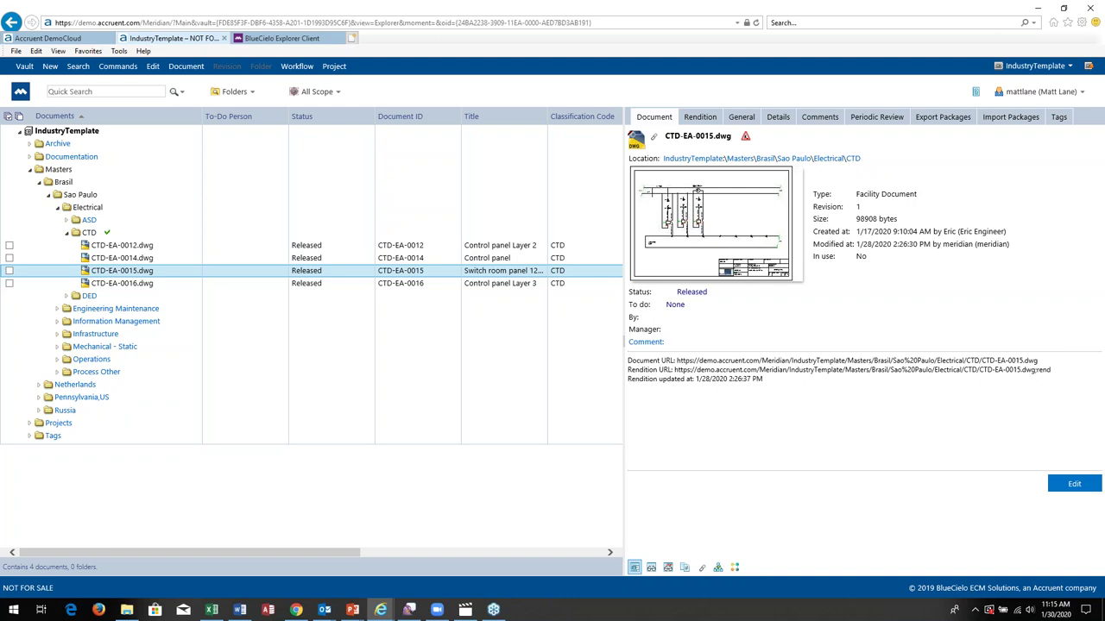
left_click(778, 118)
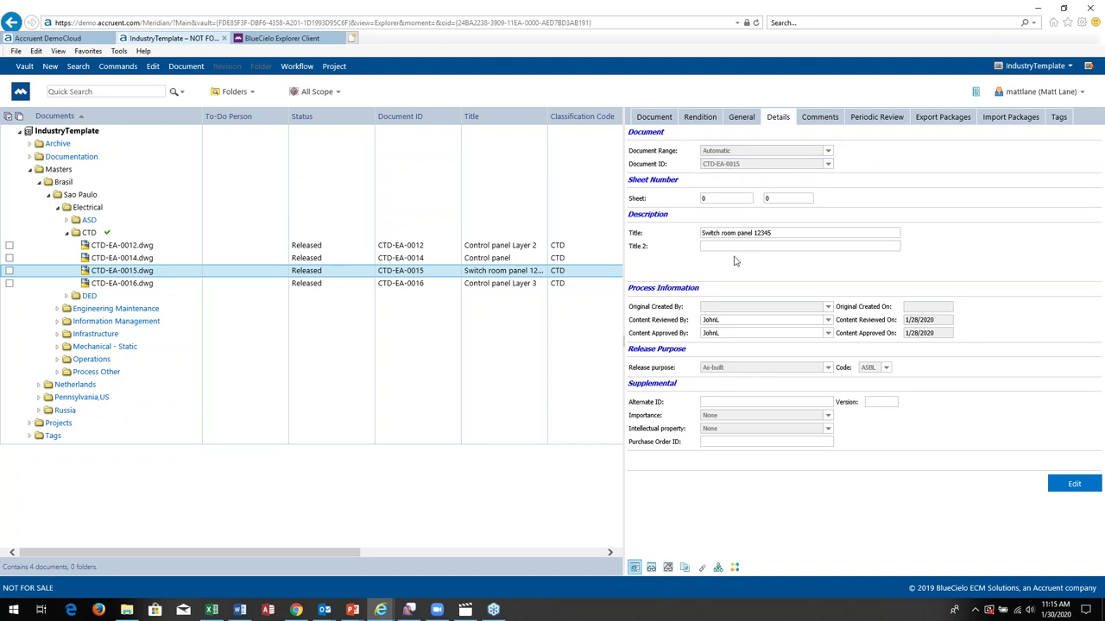
left_click(744, 119)
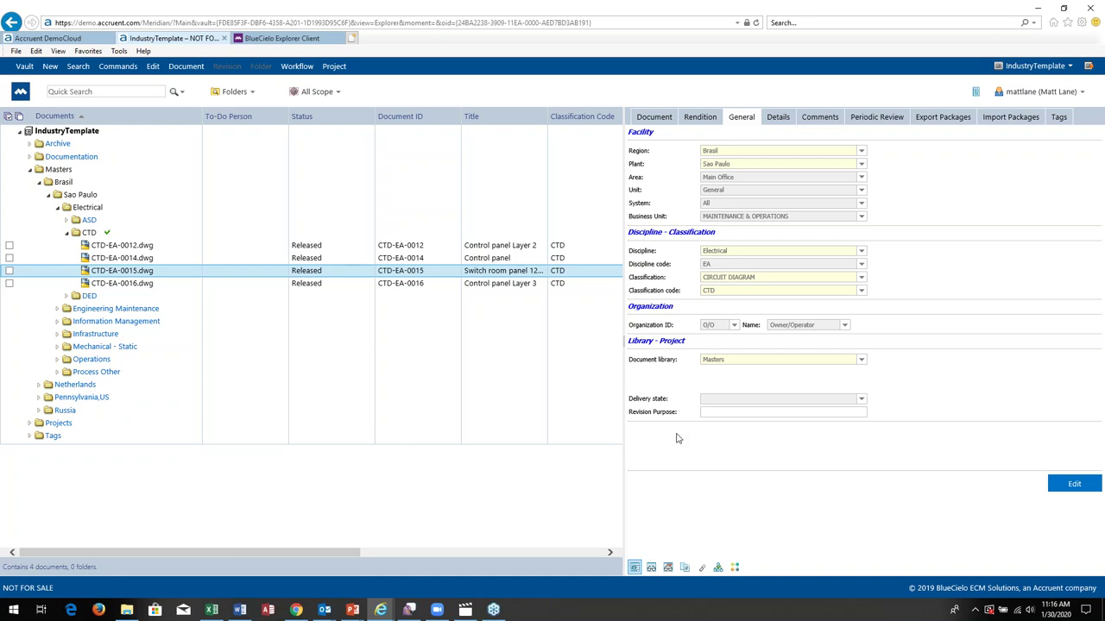
left_click(777, 118)
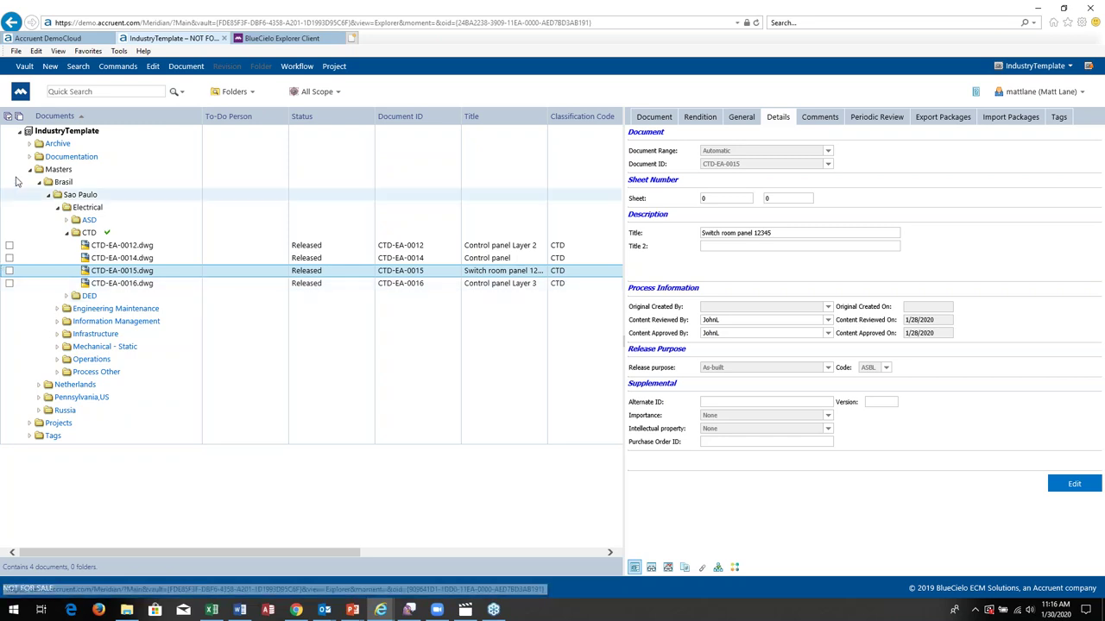
- Switch the vault from the Folders view to the Building Breakdown view and accept displaying all the items
left_click(232, 92)
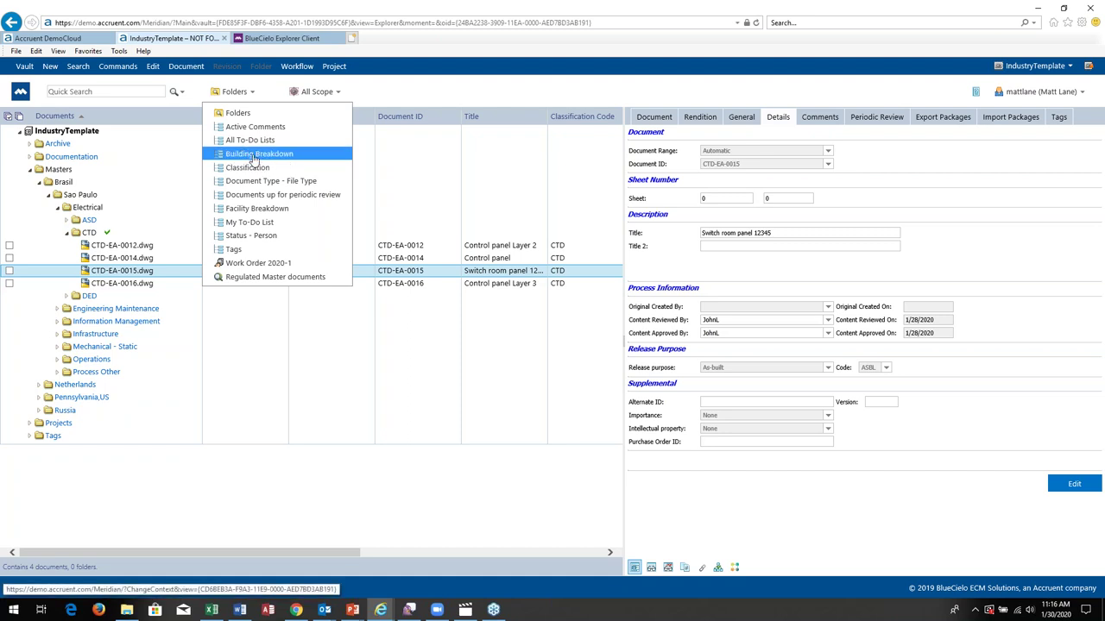
left_click(254, 156)
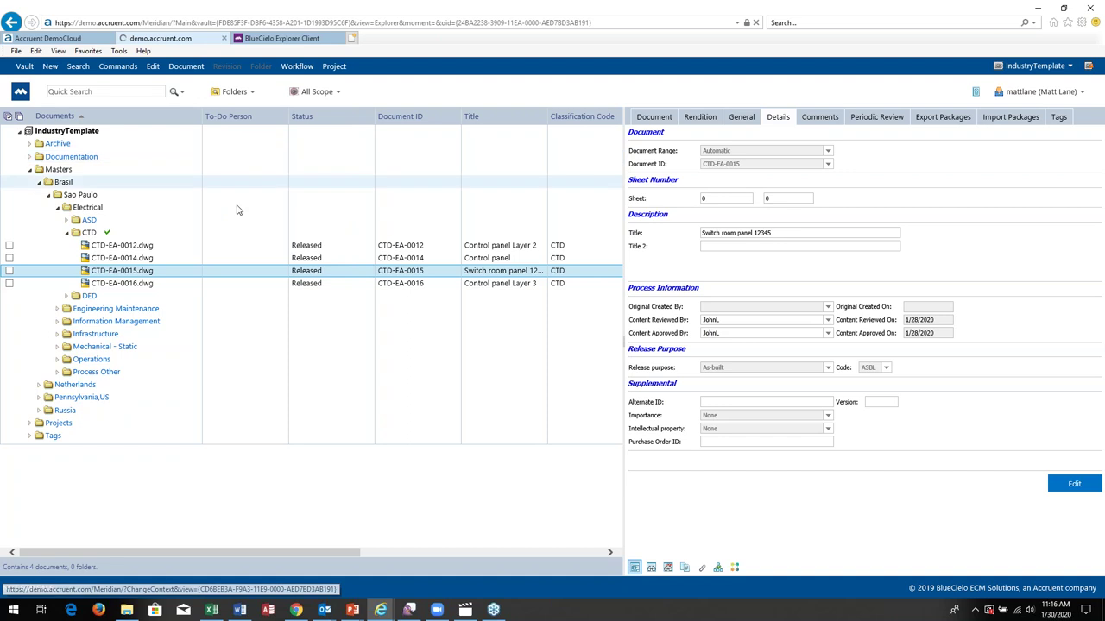
left_click(235, 91)
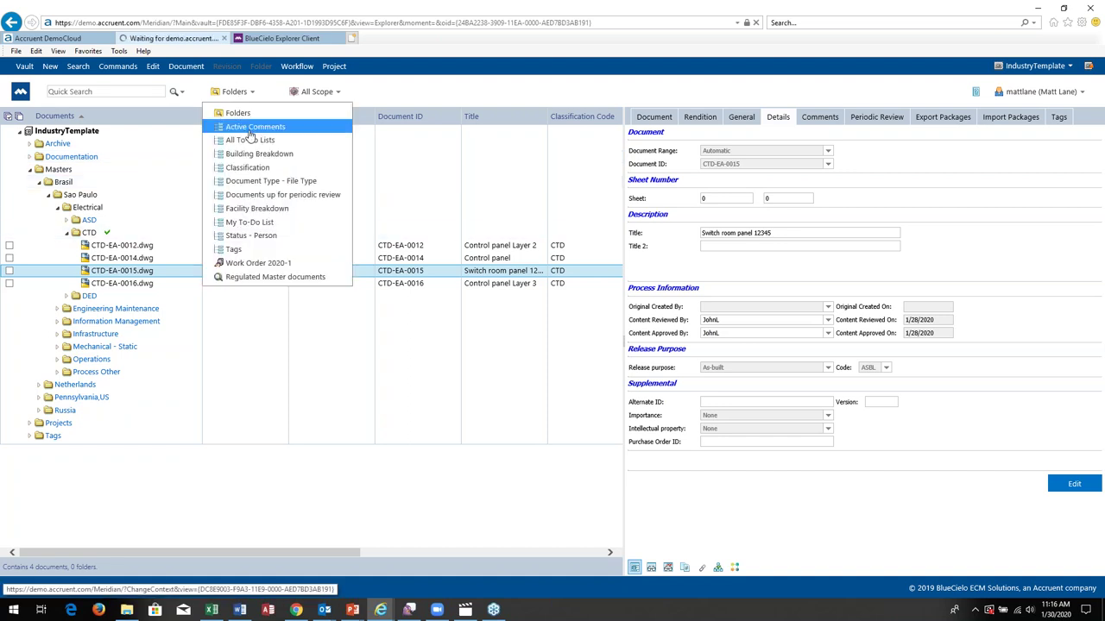
left_click(260, 157)
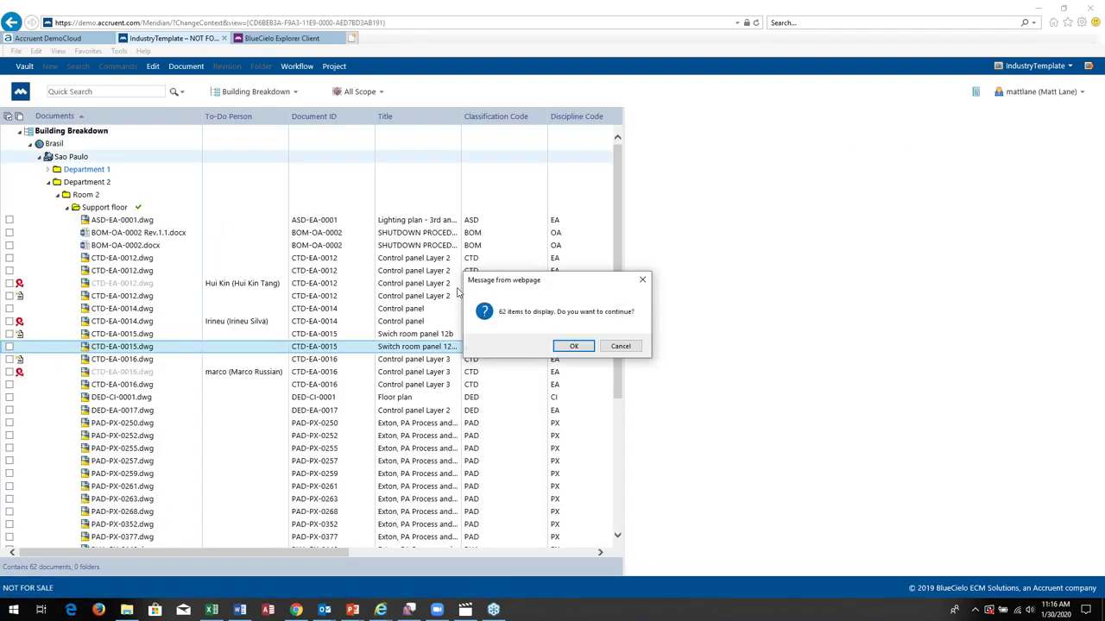
left_click(571, 346)
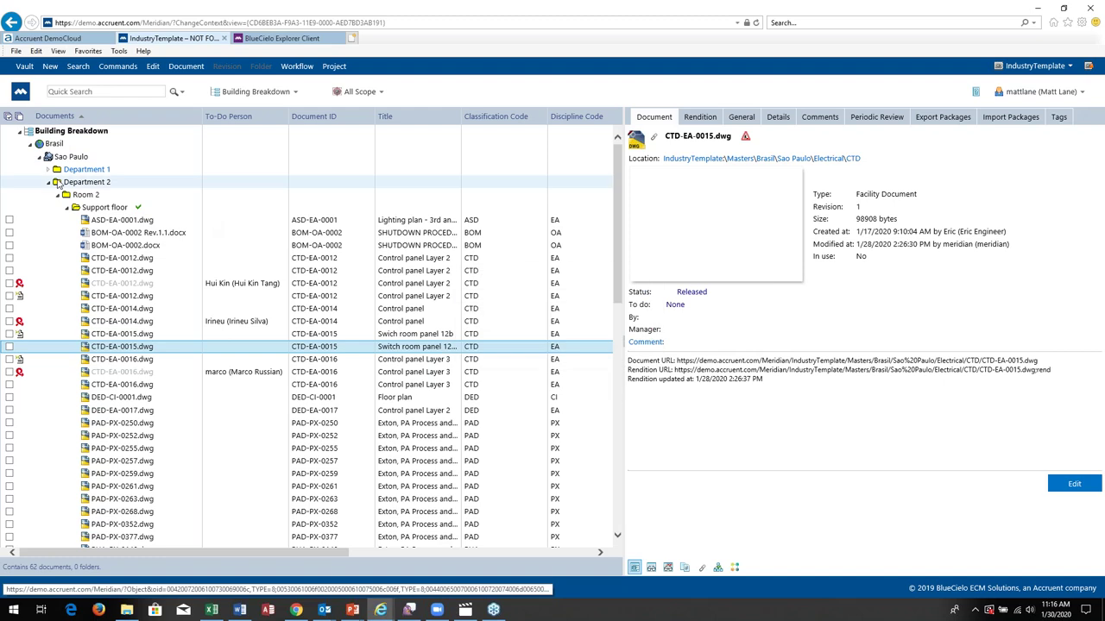
- List the departments and documents under the Sao Paulo plant, and collapse the Brasil region
left_click(67, 156)
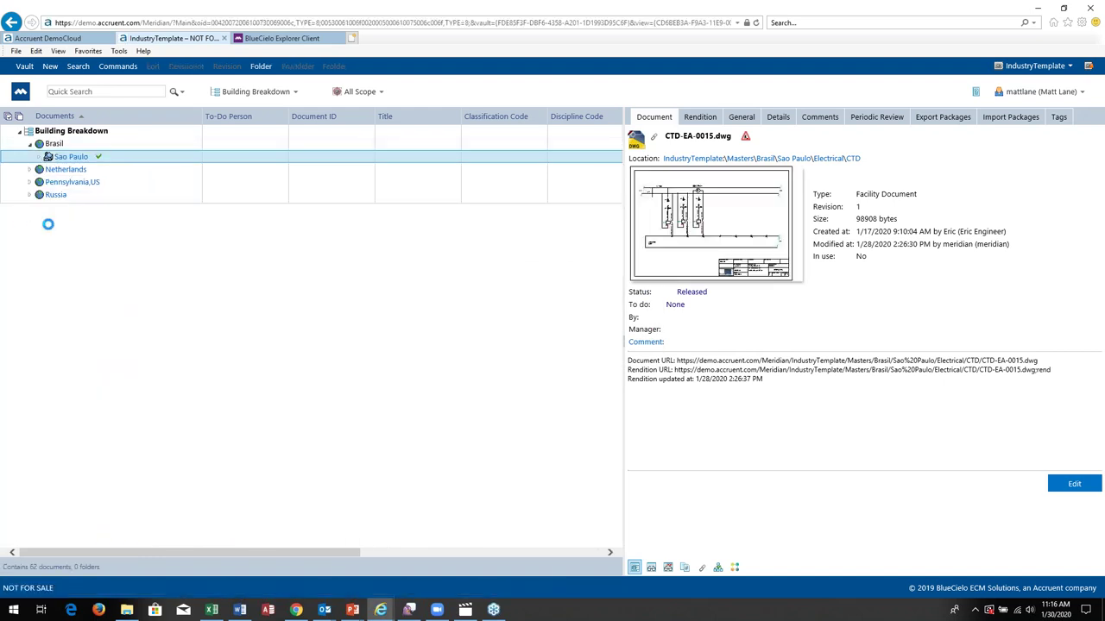
left_click(39, 157)
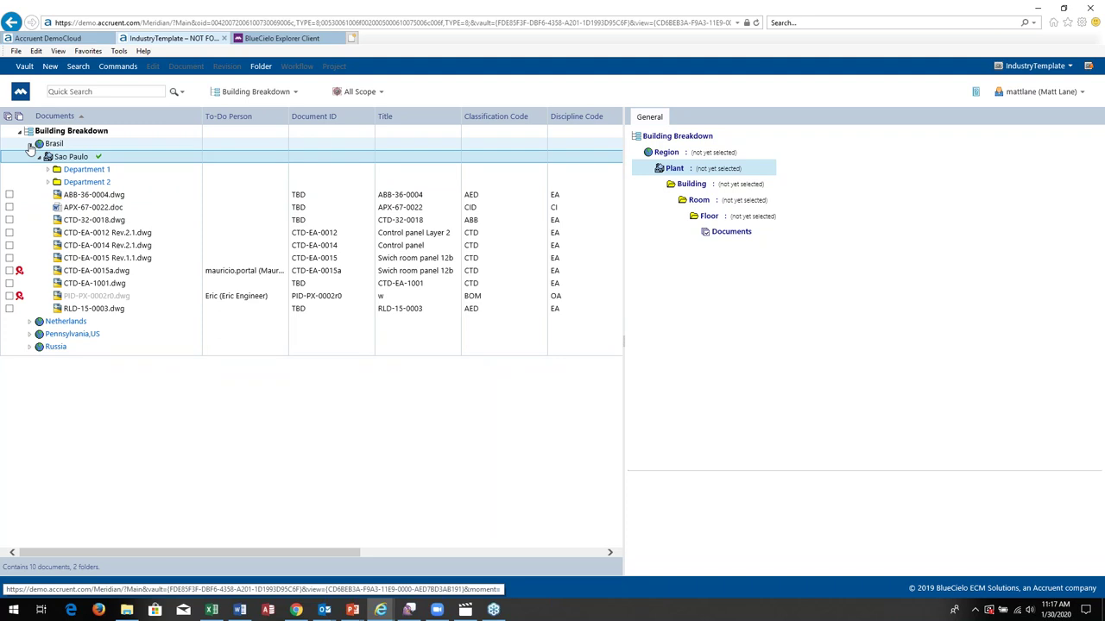
left_click(29, 144)
- Browse the documents under Netherlands, Rijswijk, B1, room 105, Oil floor, and collapse the Netherlands region
left_click(30, 156)
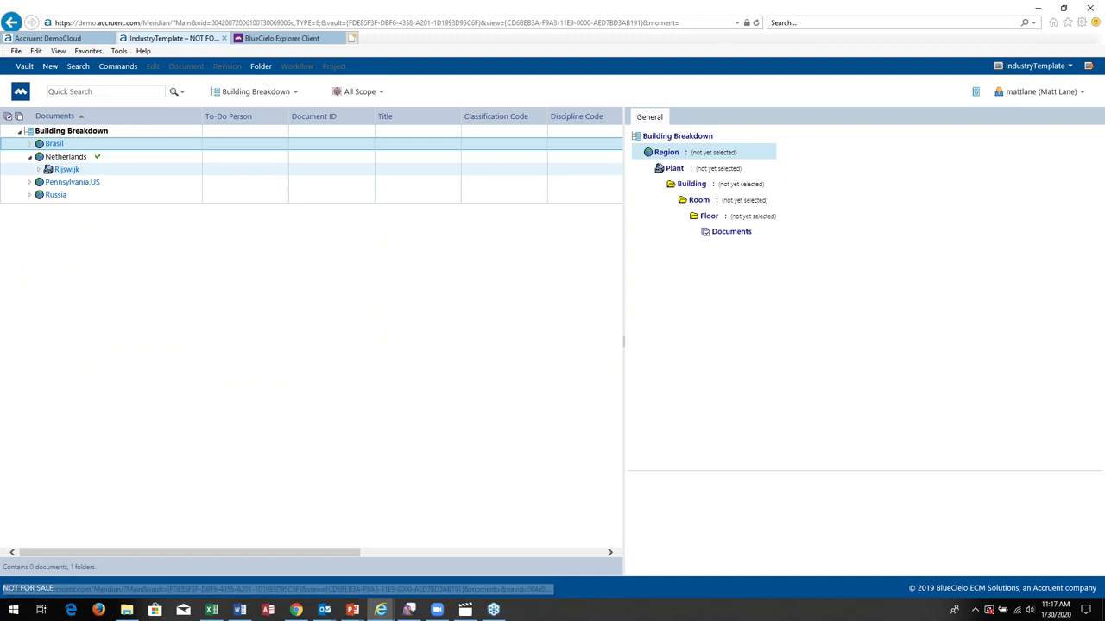
left_click(39, 170)
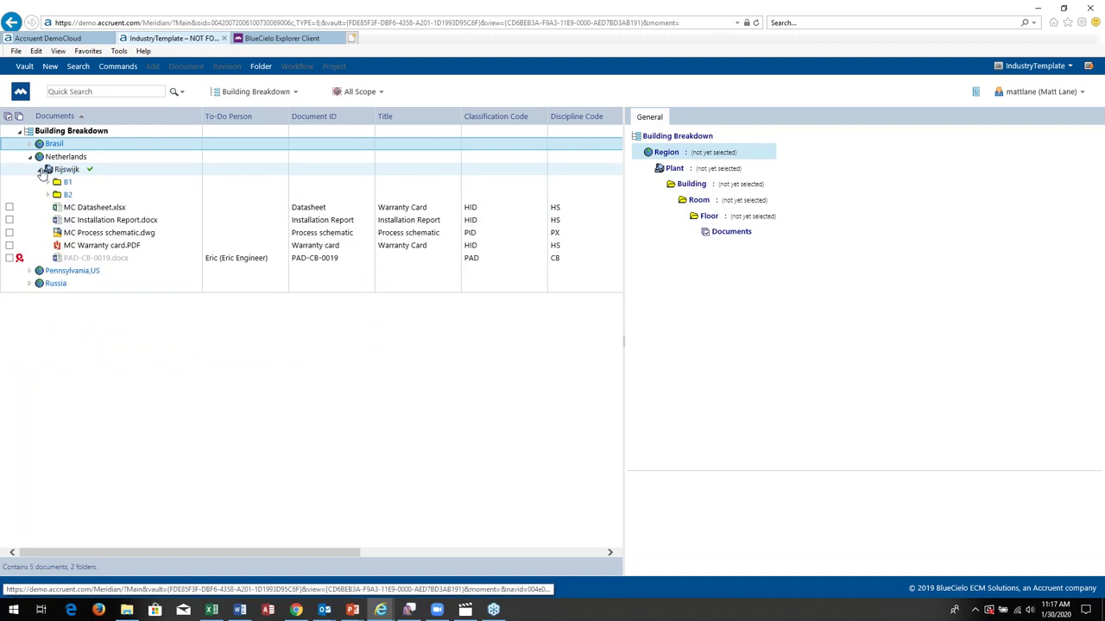
left_click(58, 184)
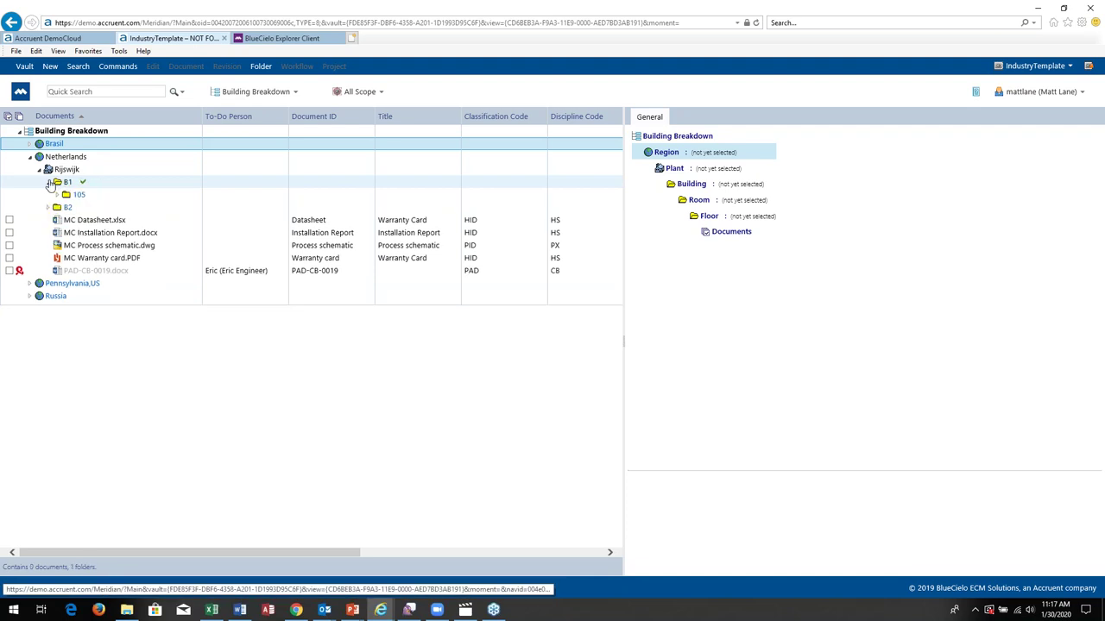
left_click(76, 195)
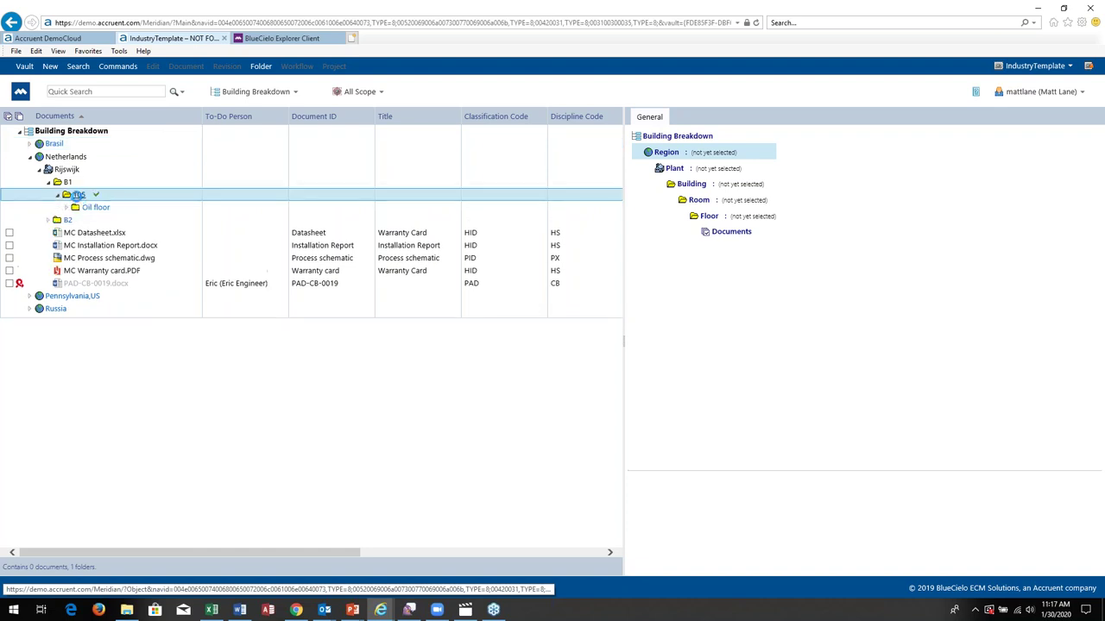
left_click(91, 209)
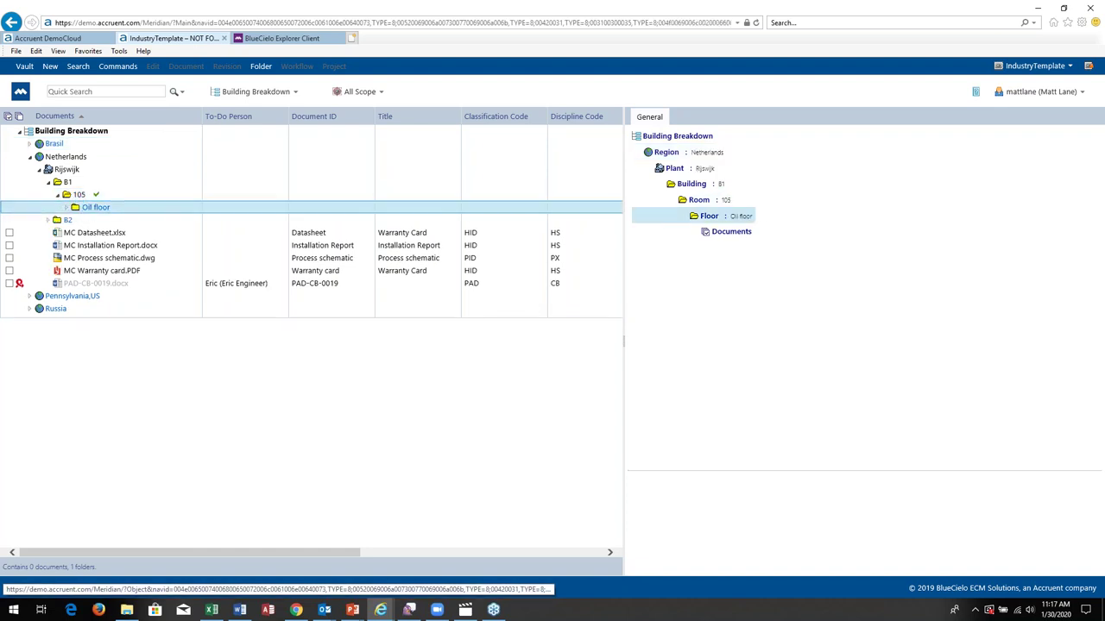
left_click(65, 209)
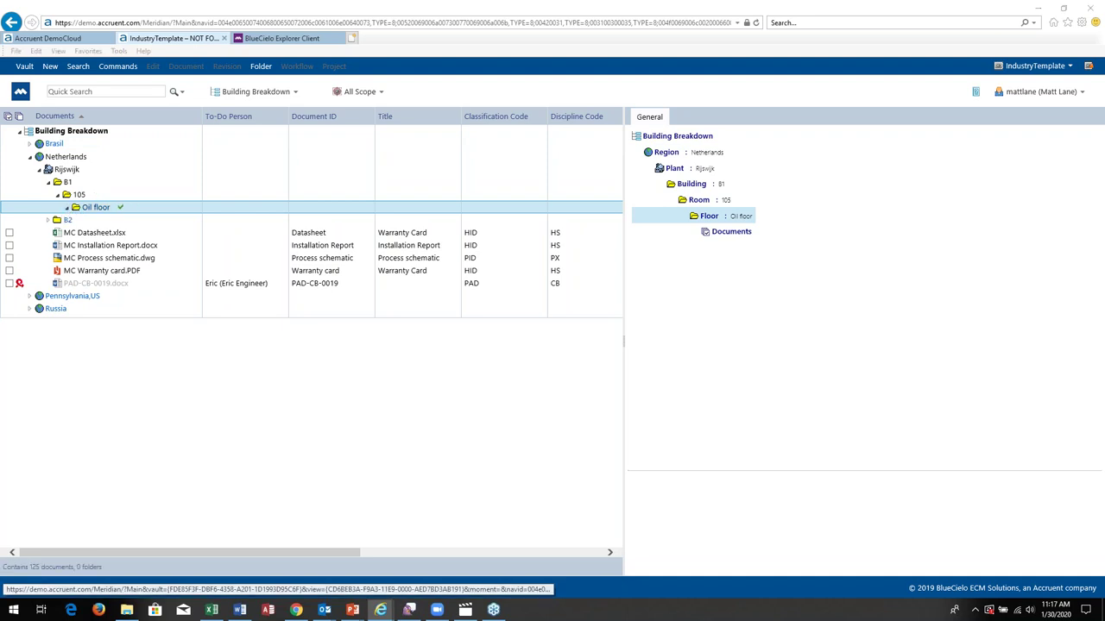
left_click(573, 344)
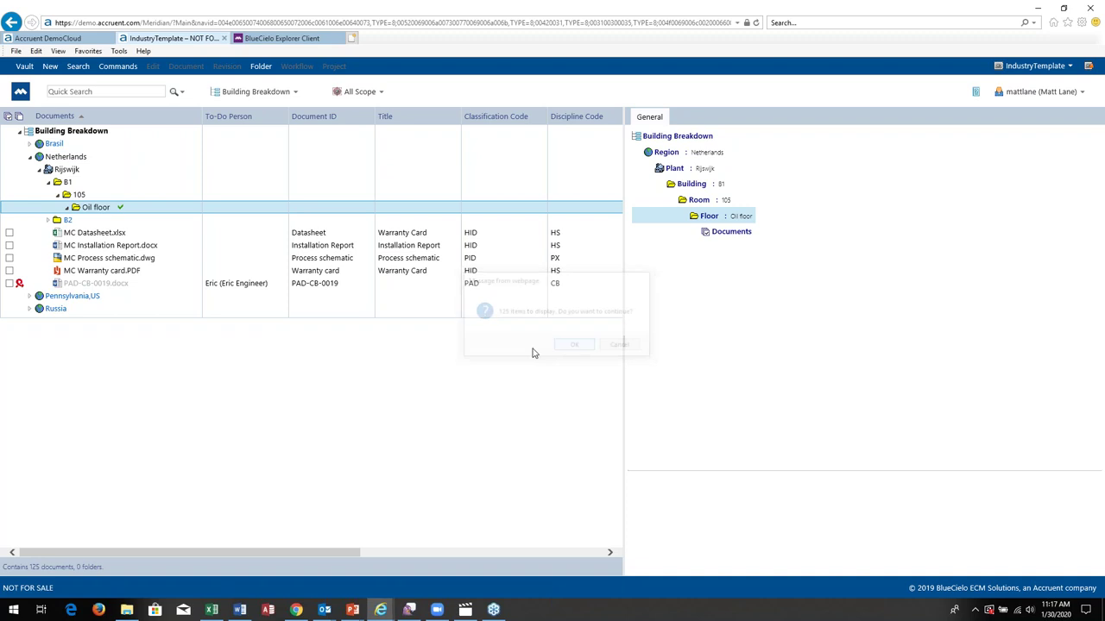
mouse_move(618, 256)
left_mouse_down()
mouse_move(618, 299)
mouse_move(621, 250)
left_mouse_up()
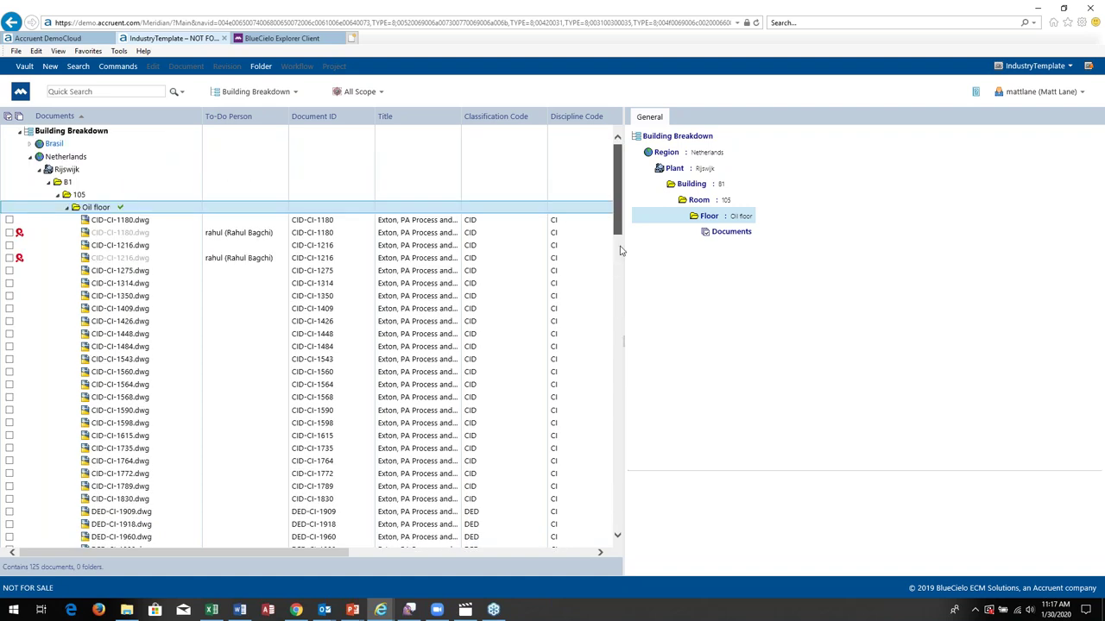
left_click(59, 157)
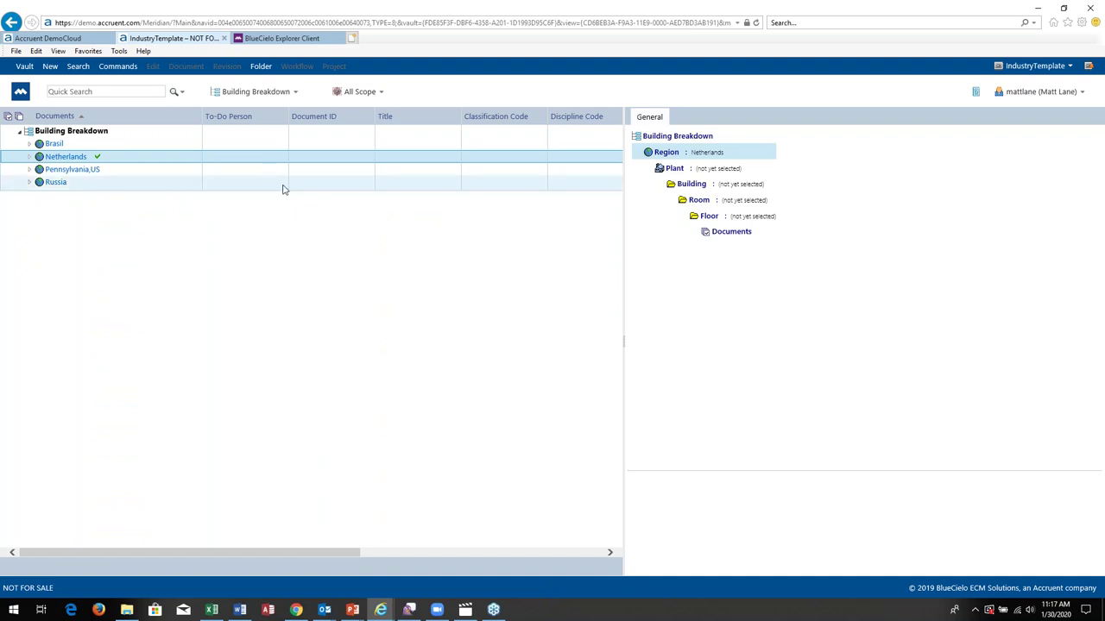
- Search the vault for 12345 and review the Details metadata of CTD-EA-0015.dwg
left_click(98, 90)
type("12345")
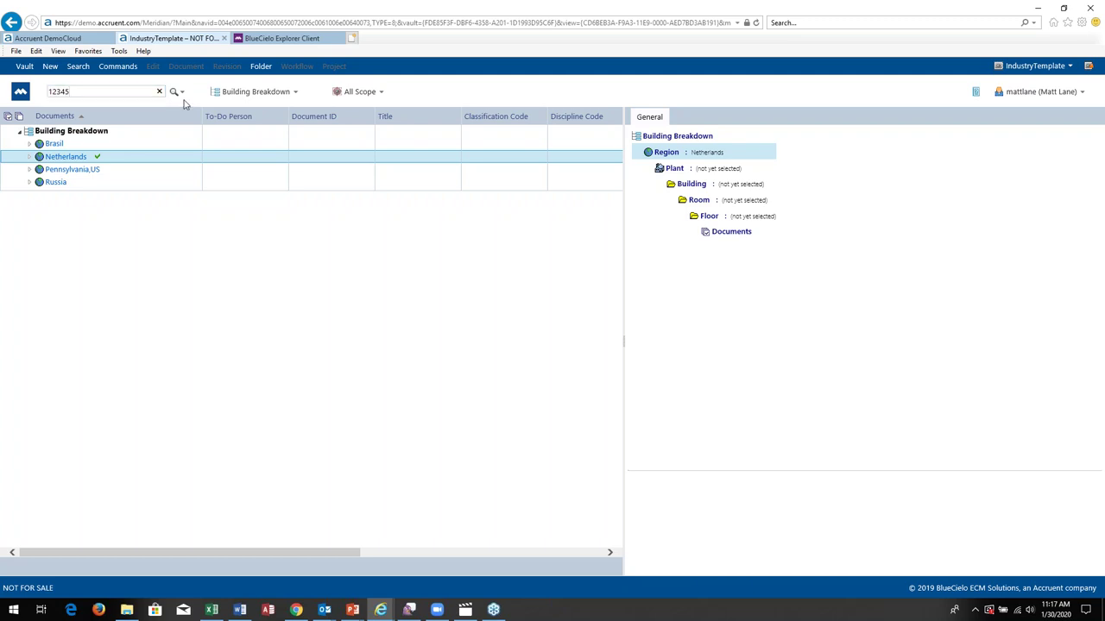
left_click(171, 94)
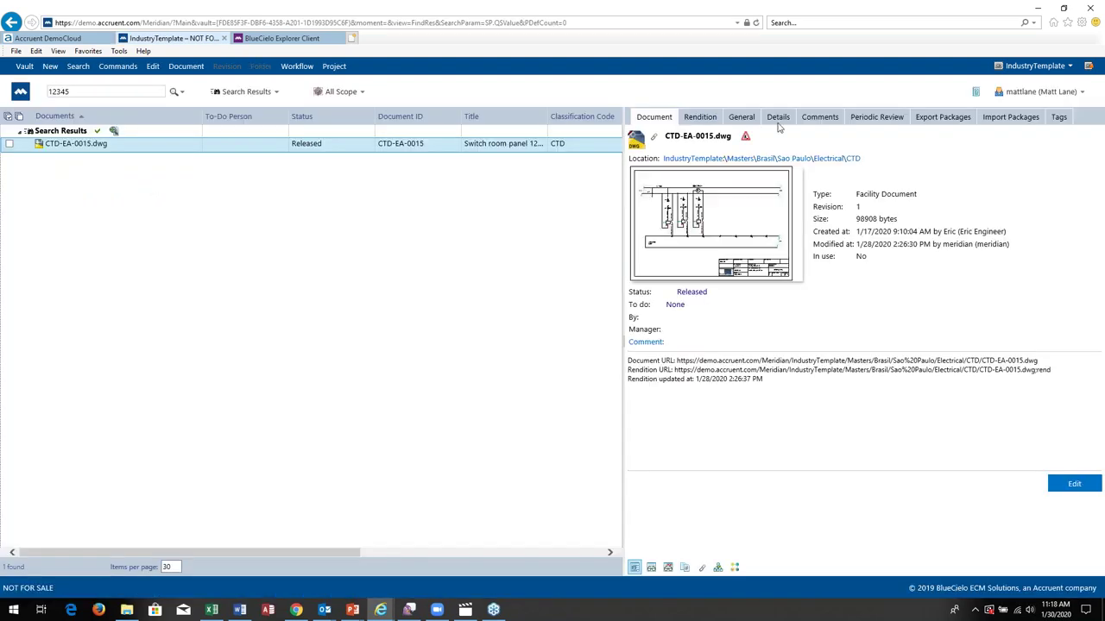
left_click(779, 117)
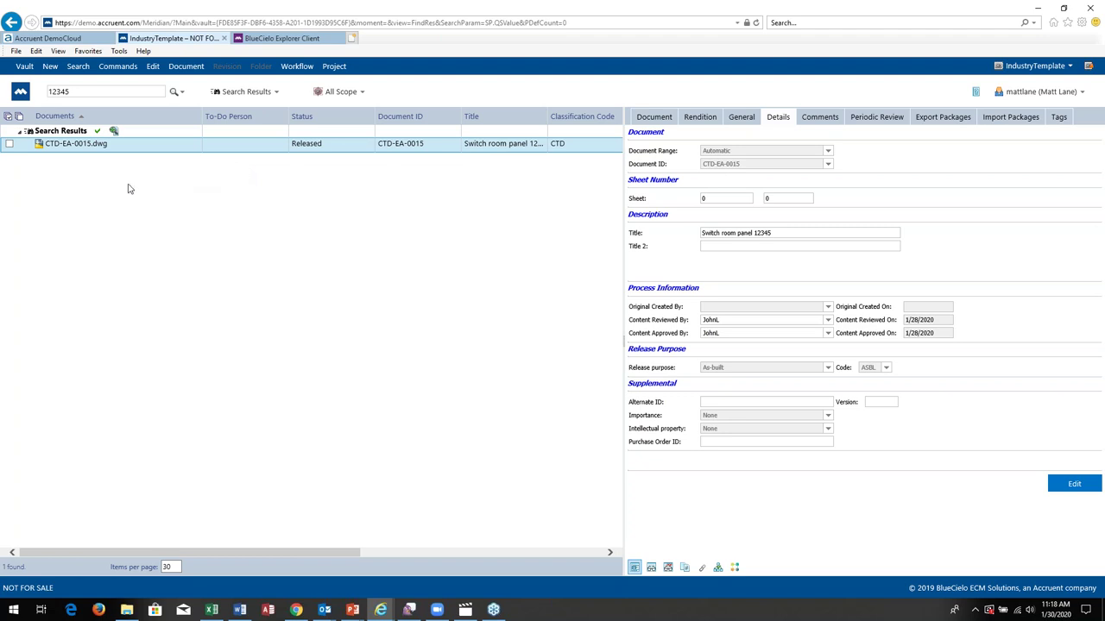
- Add CTD-EA-0015.dwg from the search results to the existing collection Work Order 2020-1
left_click(9, 144)
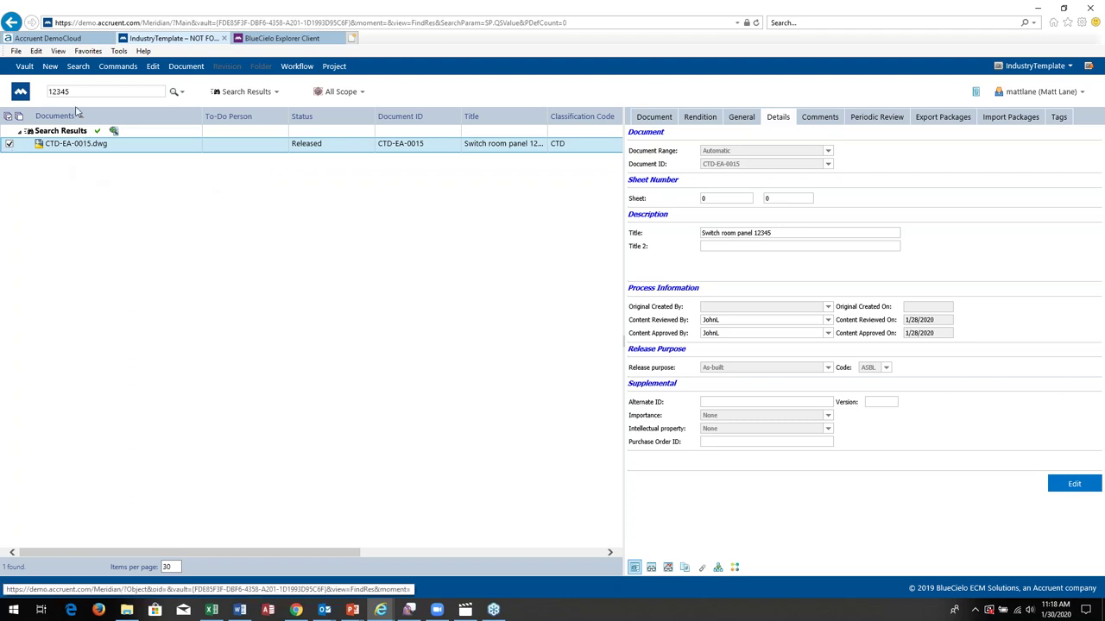
left_click(78, 67)
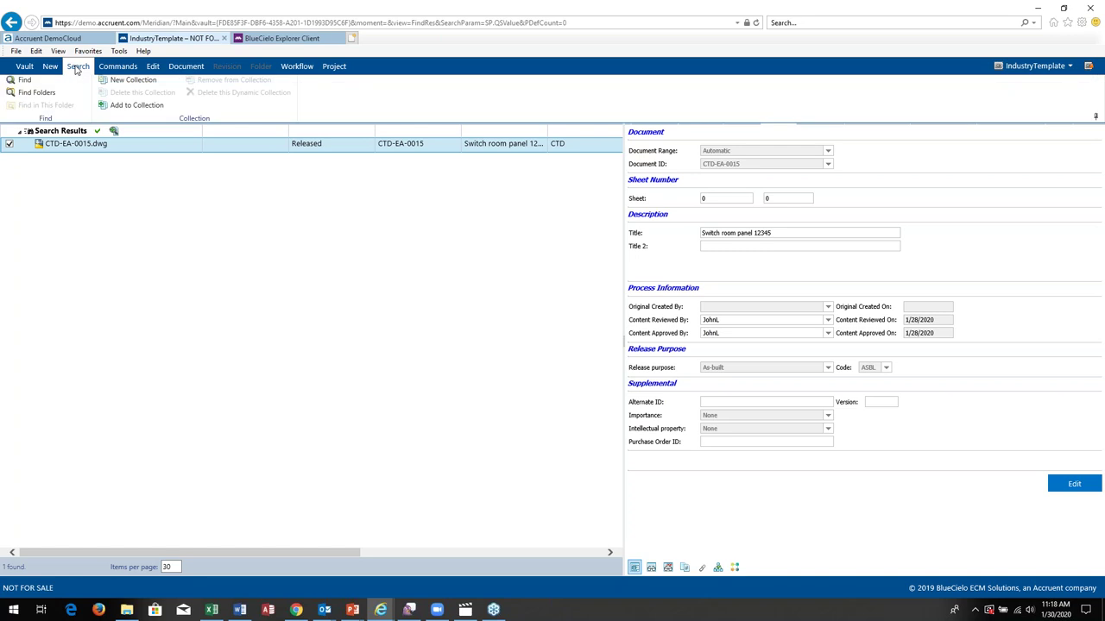
left_click(129, 108)
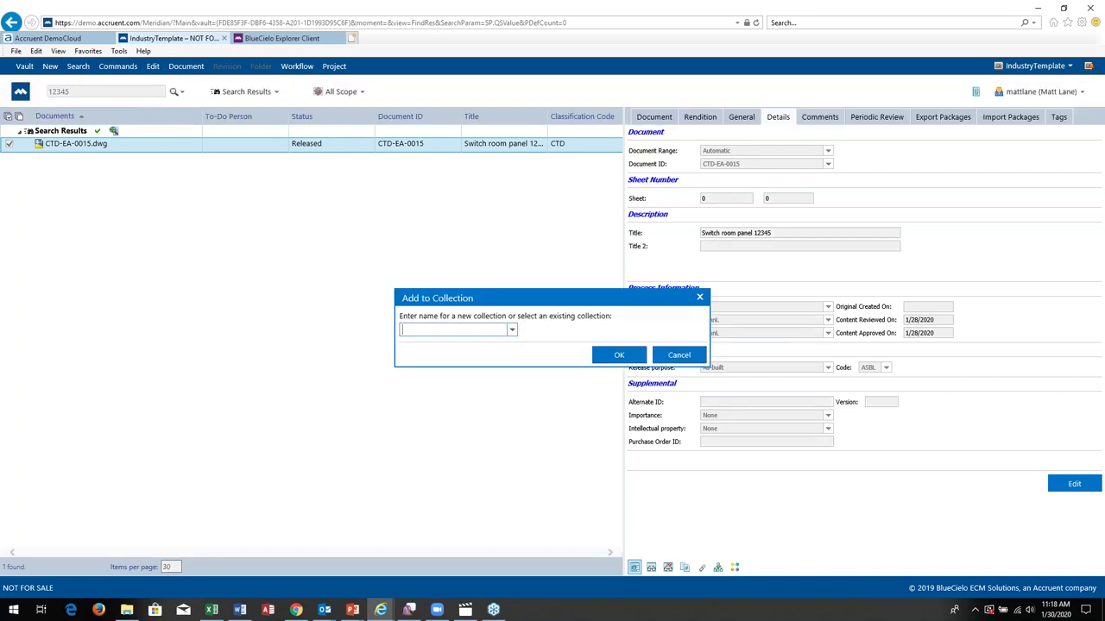
left_click(512, 331)
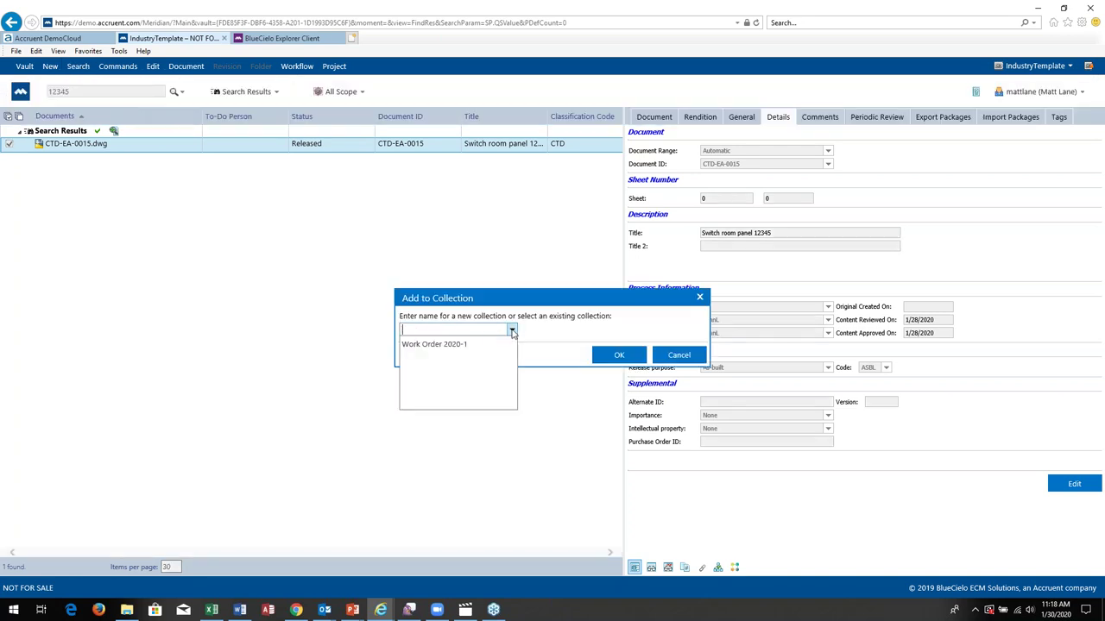
left_click(463, 345)
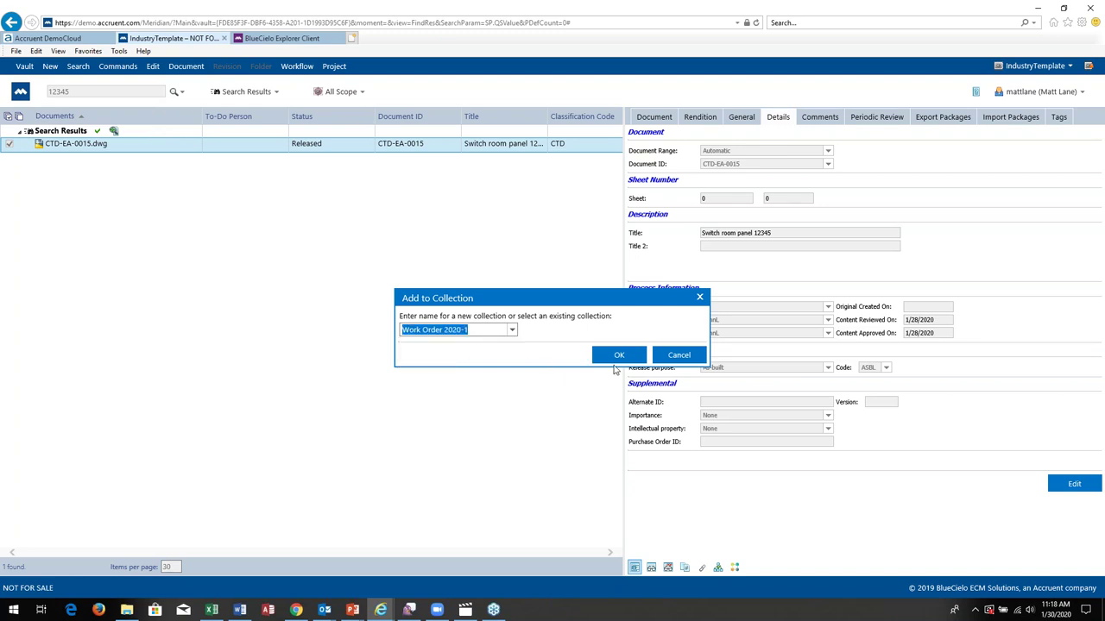
key("Return")
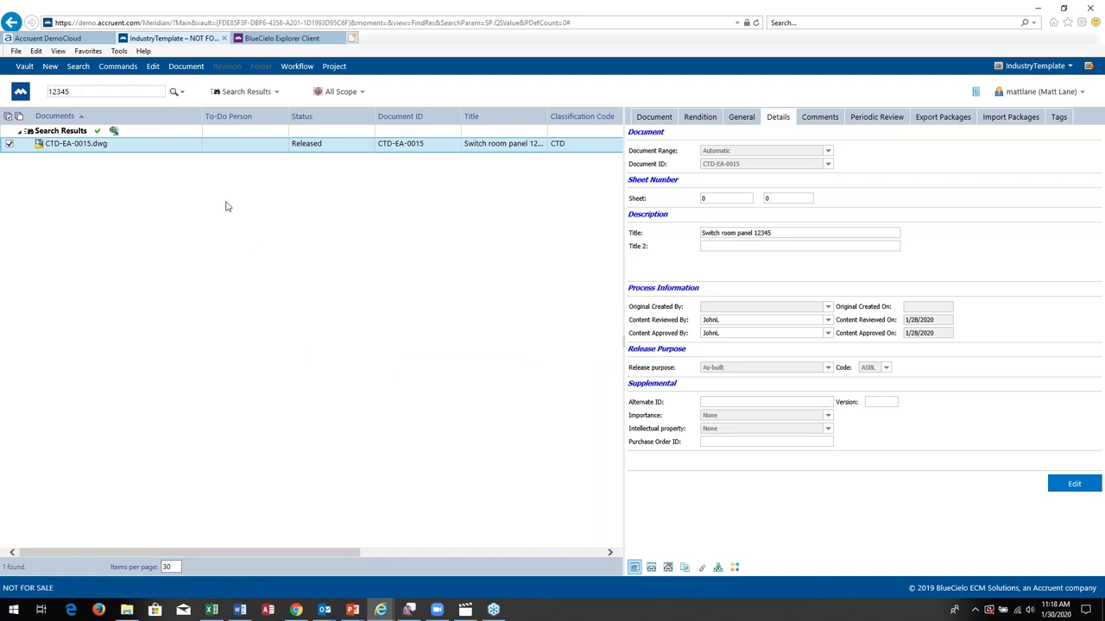
left_click(86, 69)
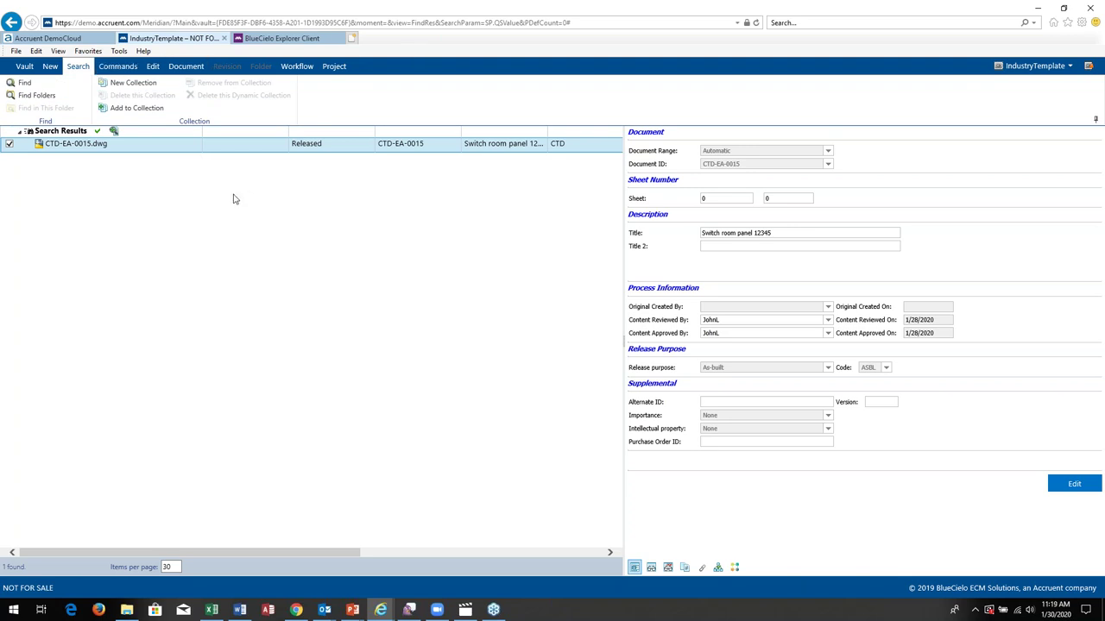
left_click(25, 66)
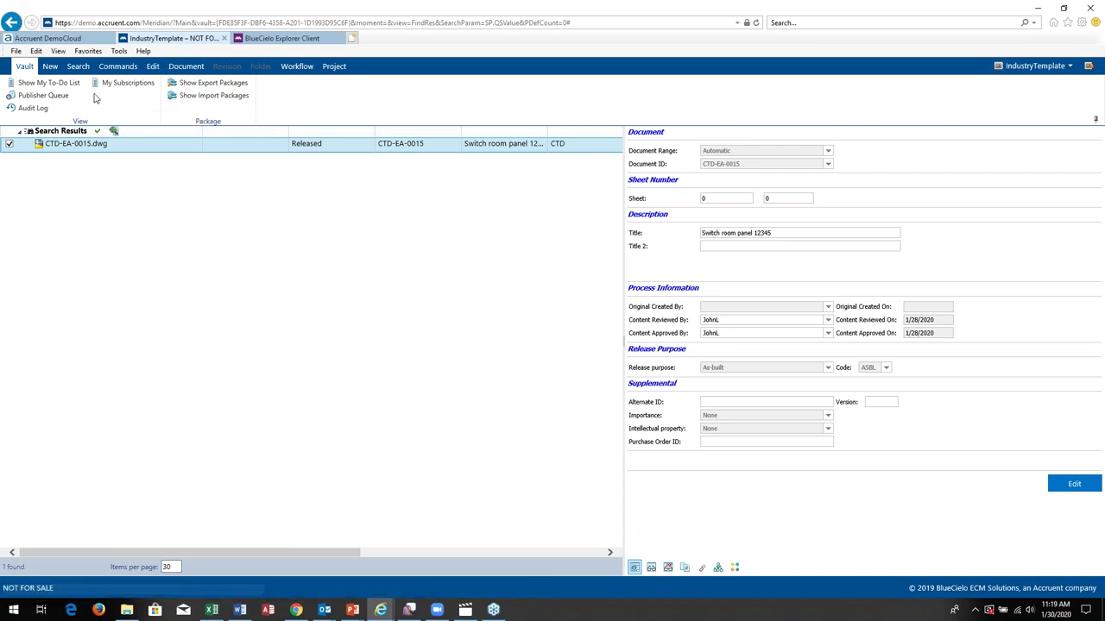
left_click(109, 184)
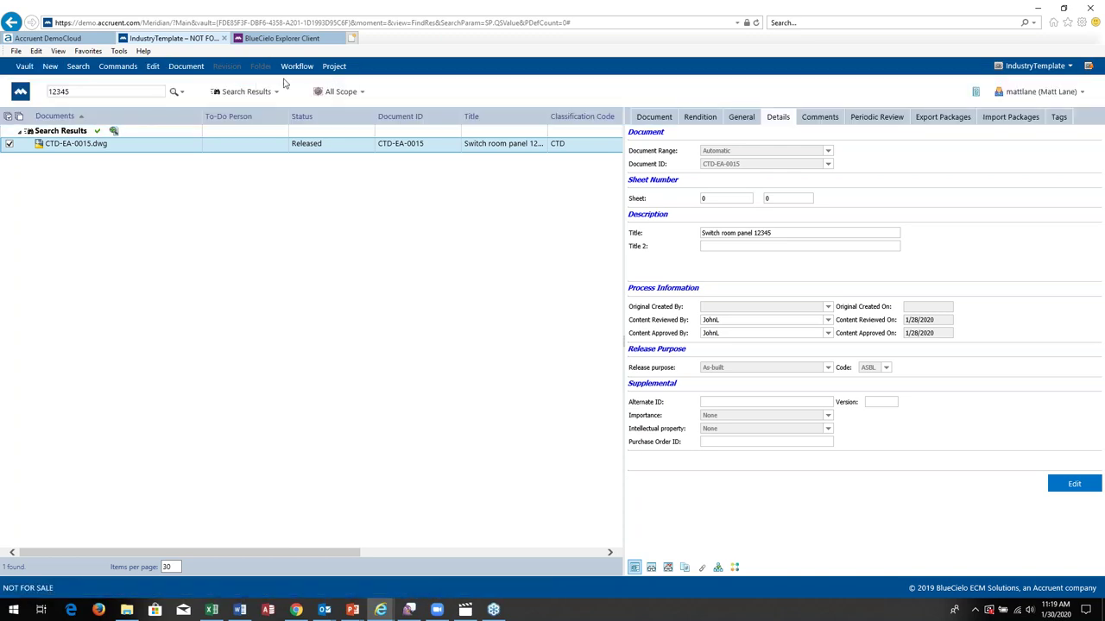
- Display the documents in the Work Order 2020-1 collection and return to the Folders view
left_click(275, 92)
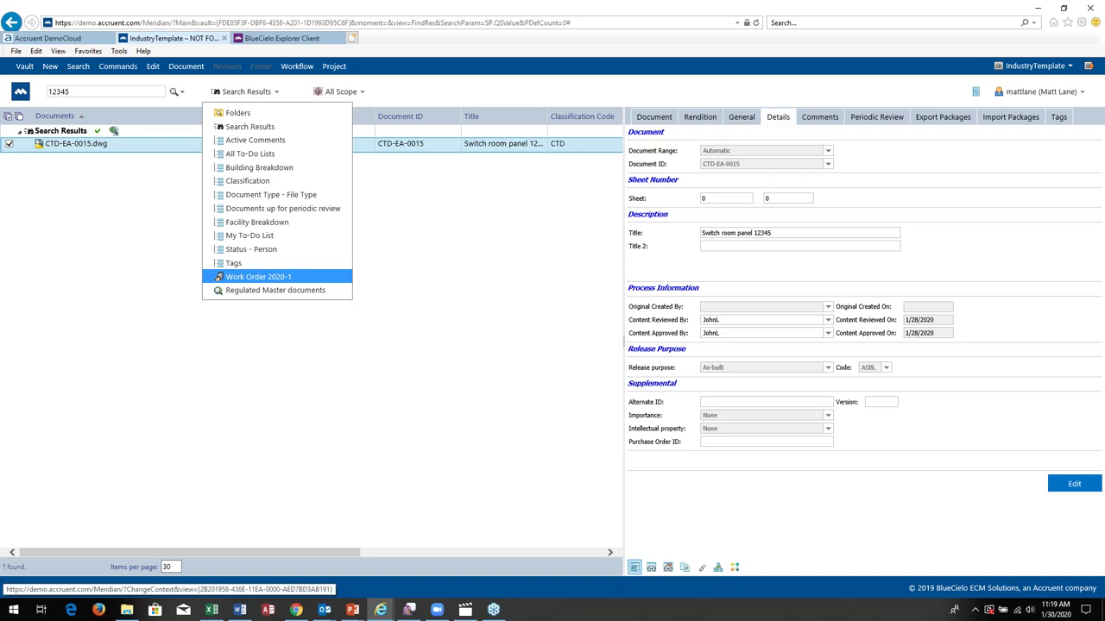
left_click(276, 278)
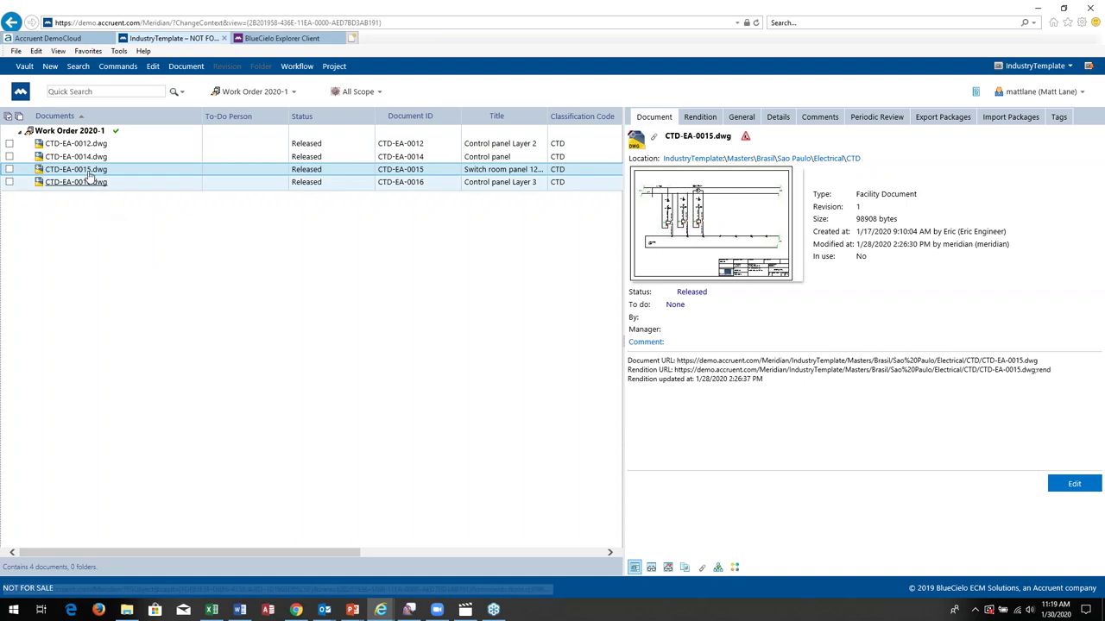
left_click(217, 91)
left_click(220, 129)
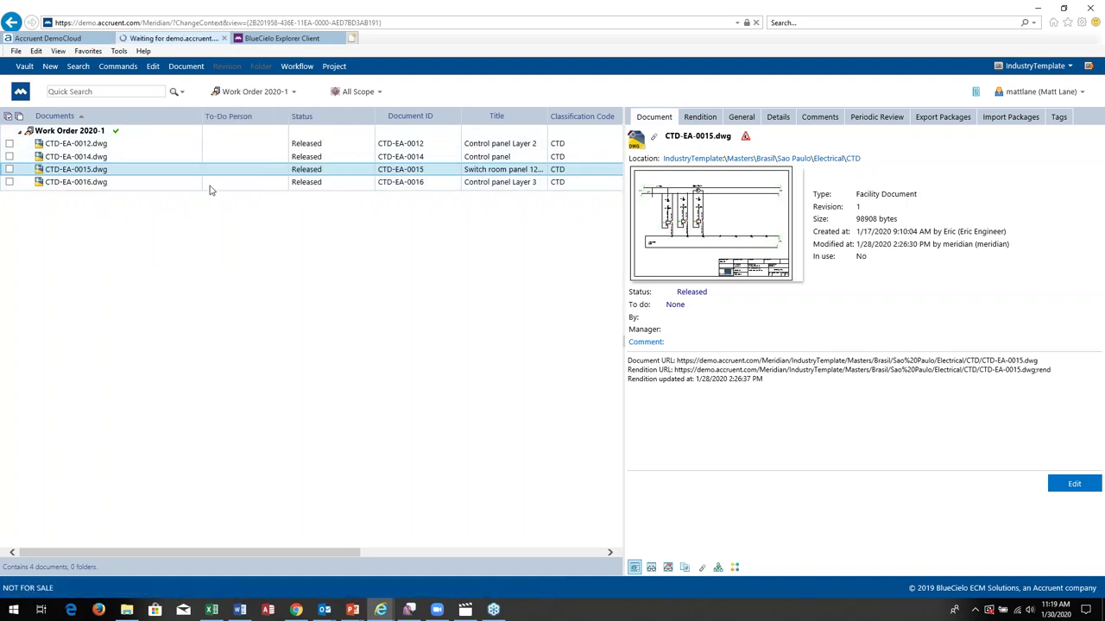
left_click(292, 91)
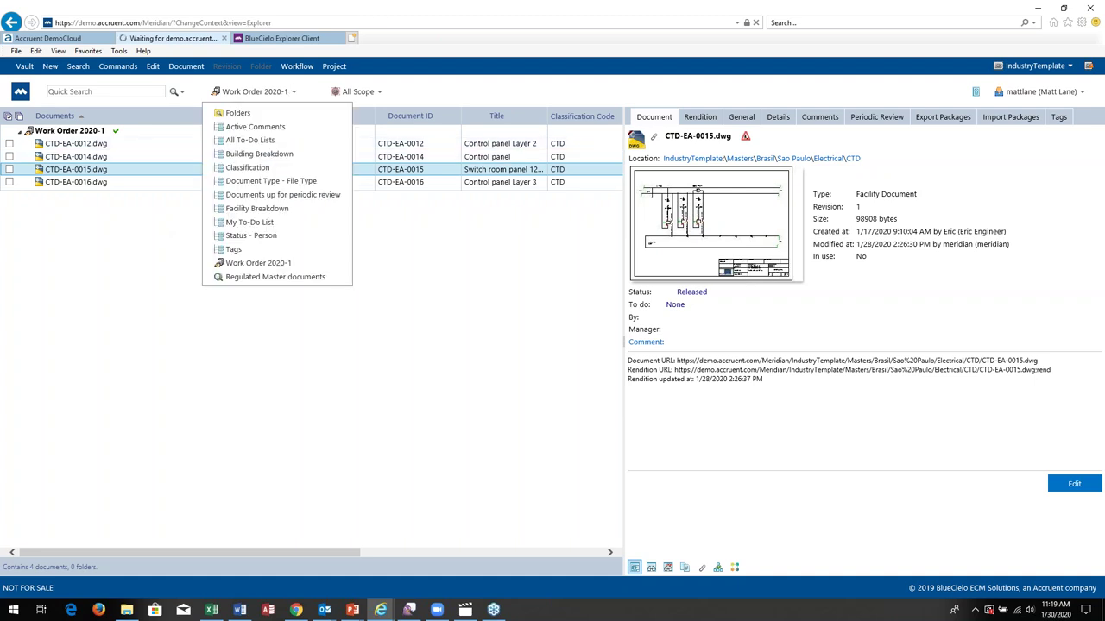
left_click(234, 111)
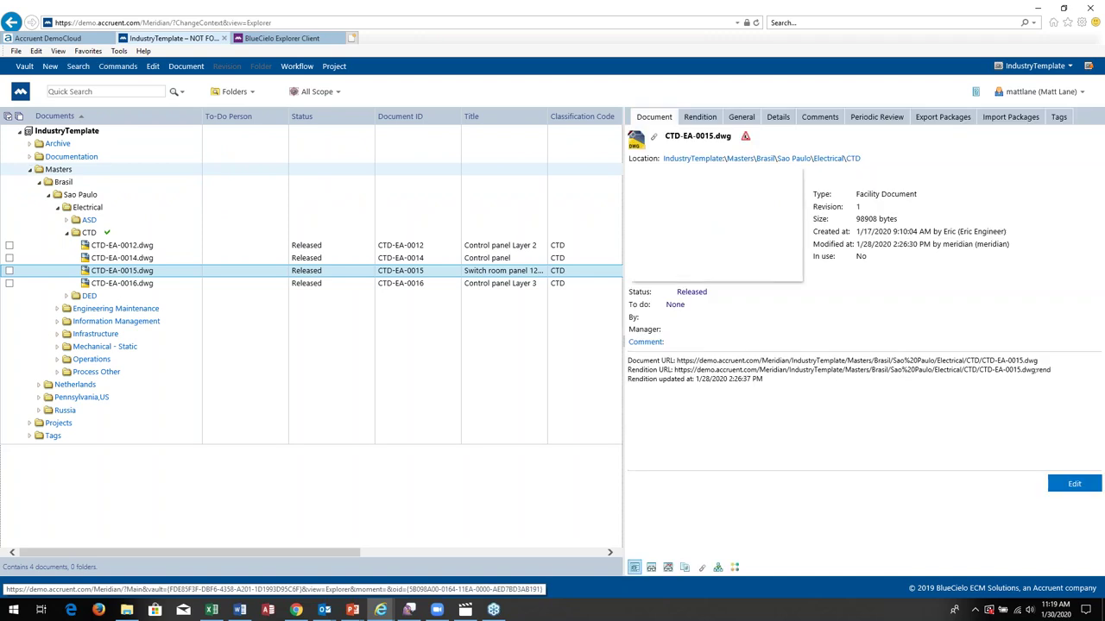
- Collapse the Masters folder and list all the items in the Equipment folder under Tags
left_click(30, 169)
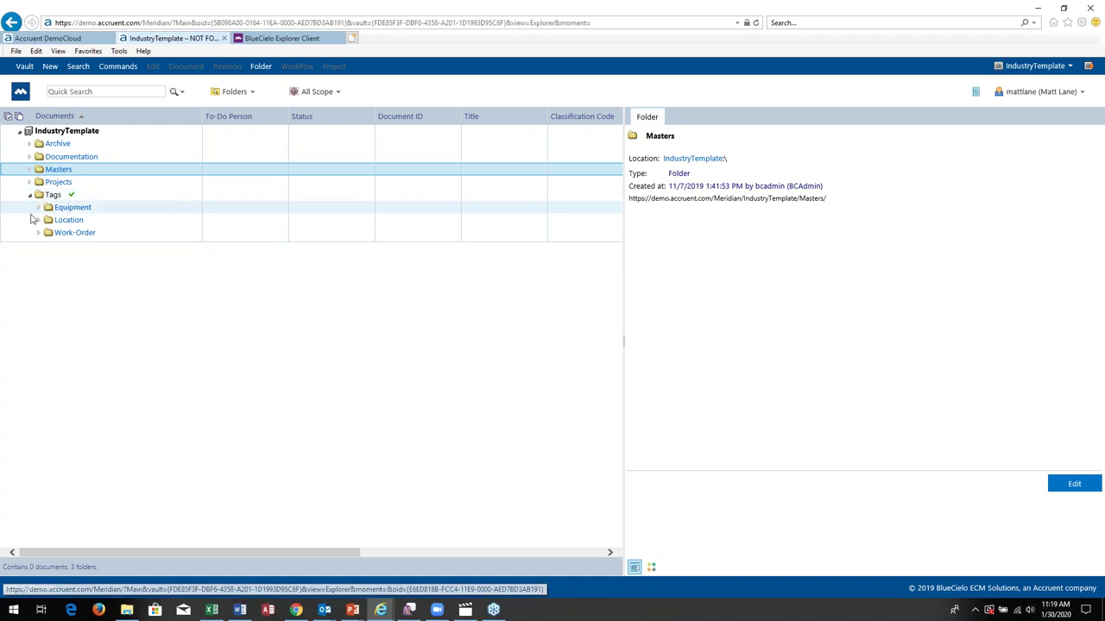
left_click(38, 209)
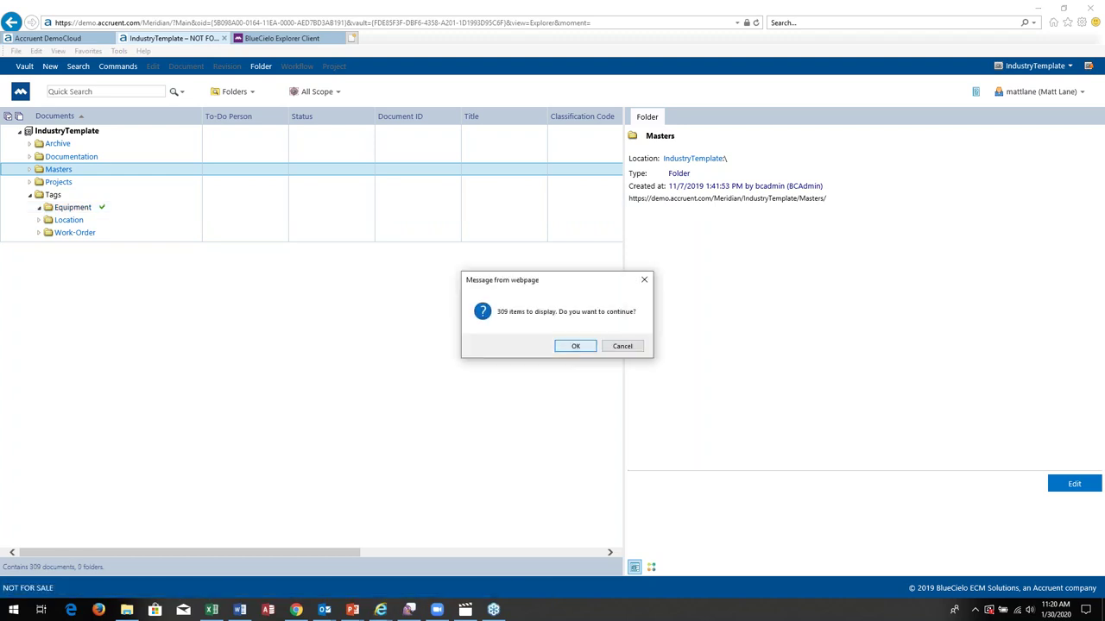
left_click(574, 345)
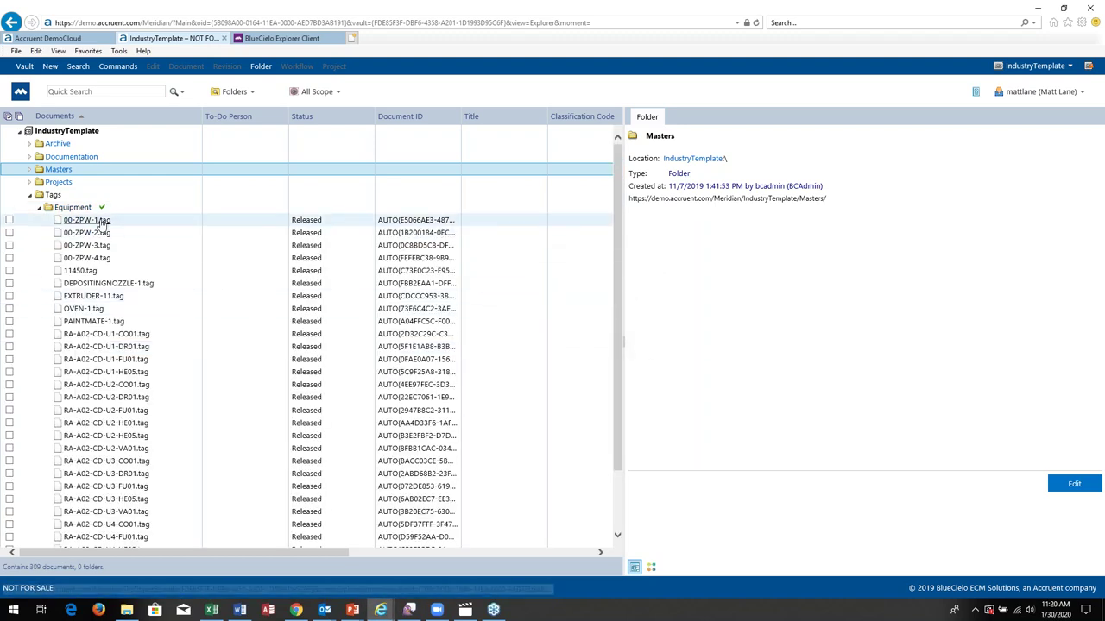
- Review the Tag Information of 00-ZPW-1.tag, and collapse the Equipment and Tags folders
left_click(87, 220)
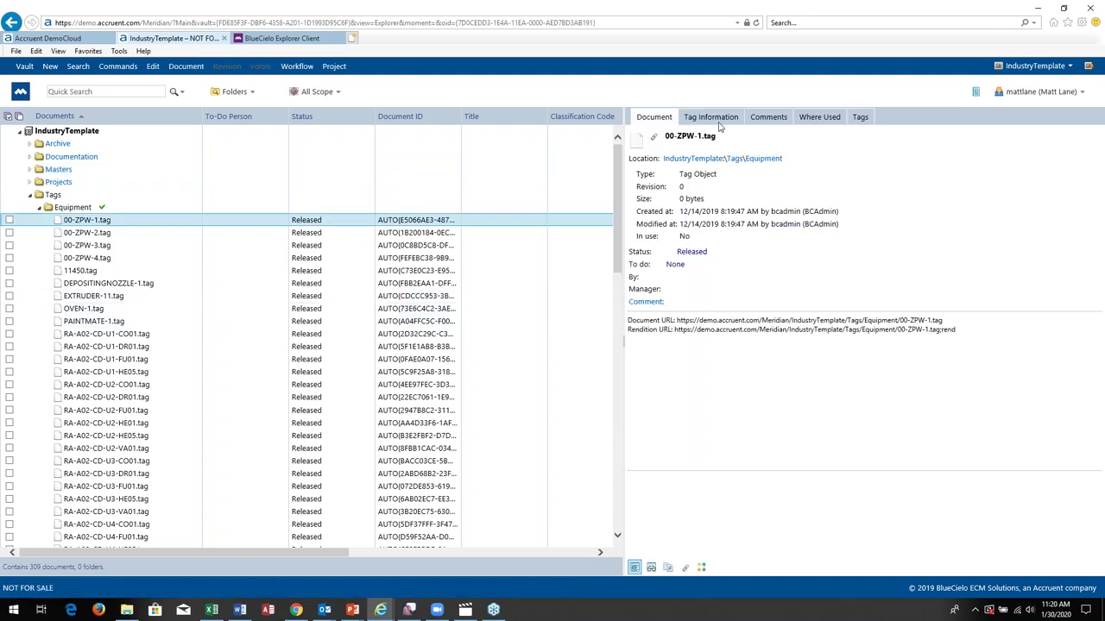
left_click(720, 122)
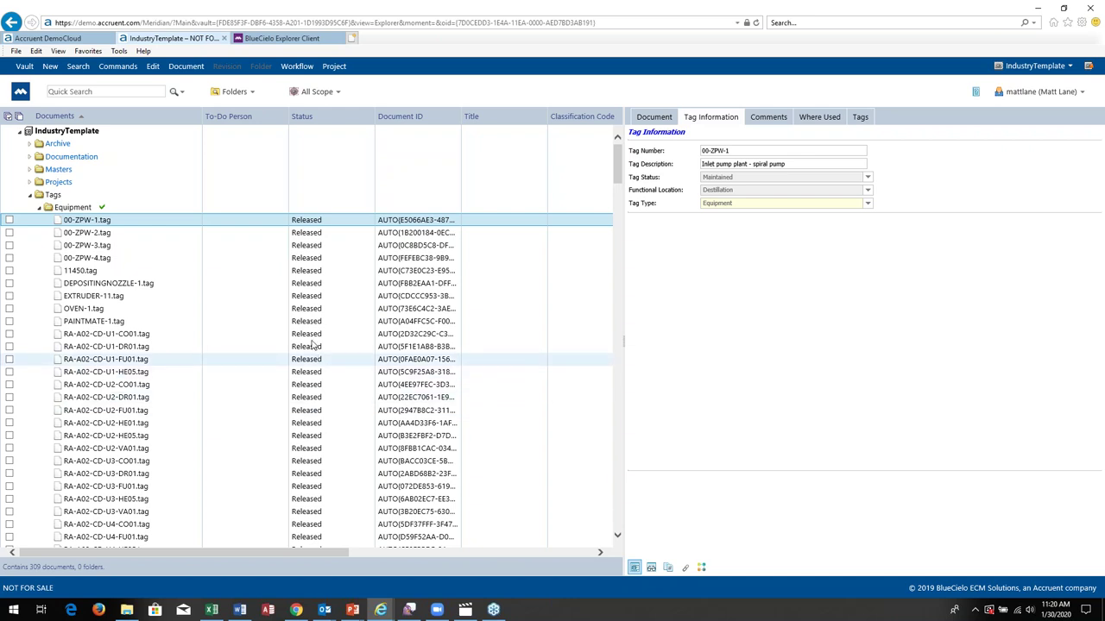
left_click(38, 207)
left_click(72, 207)
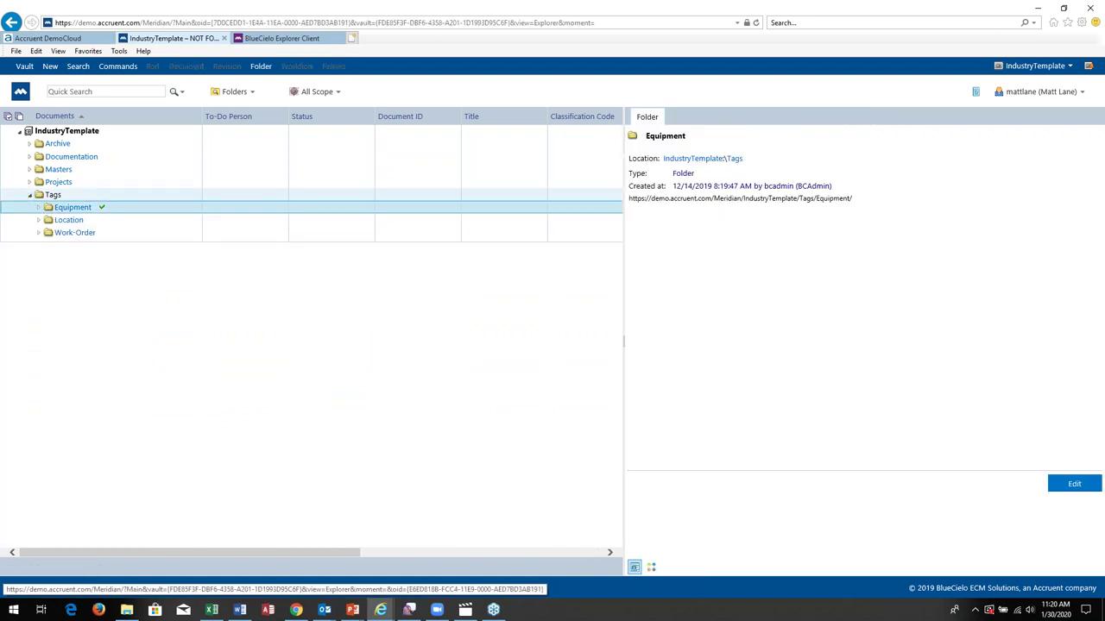
left_click(29, 195)
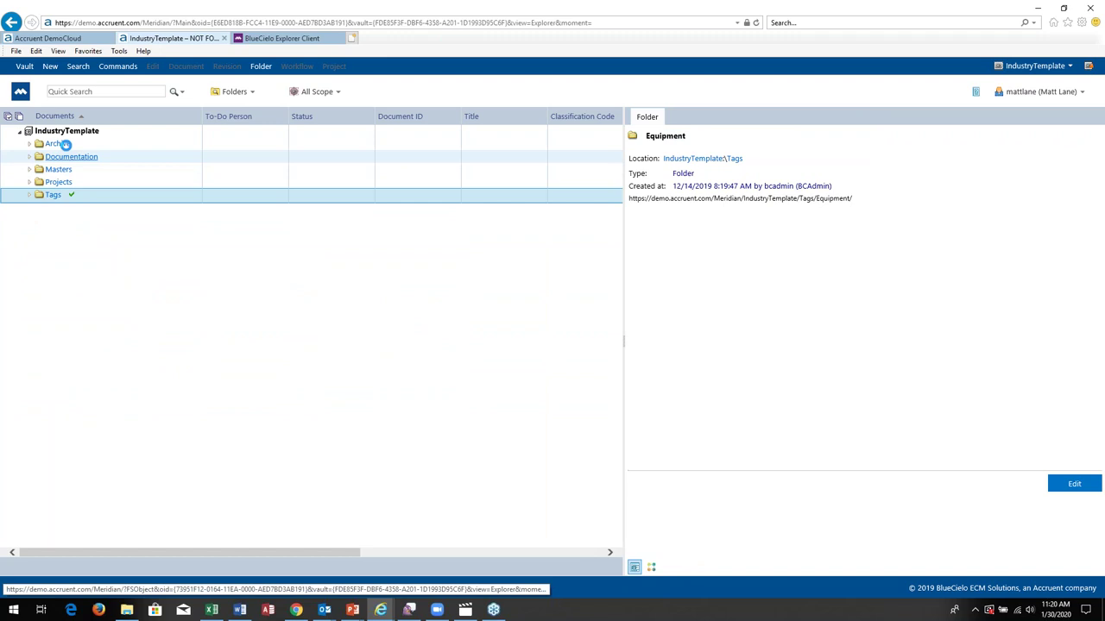
- Search the vault for 00-zpw-1 and look over the search's document type and property criteria
left_click(117, 91)
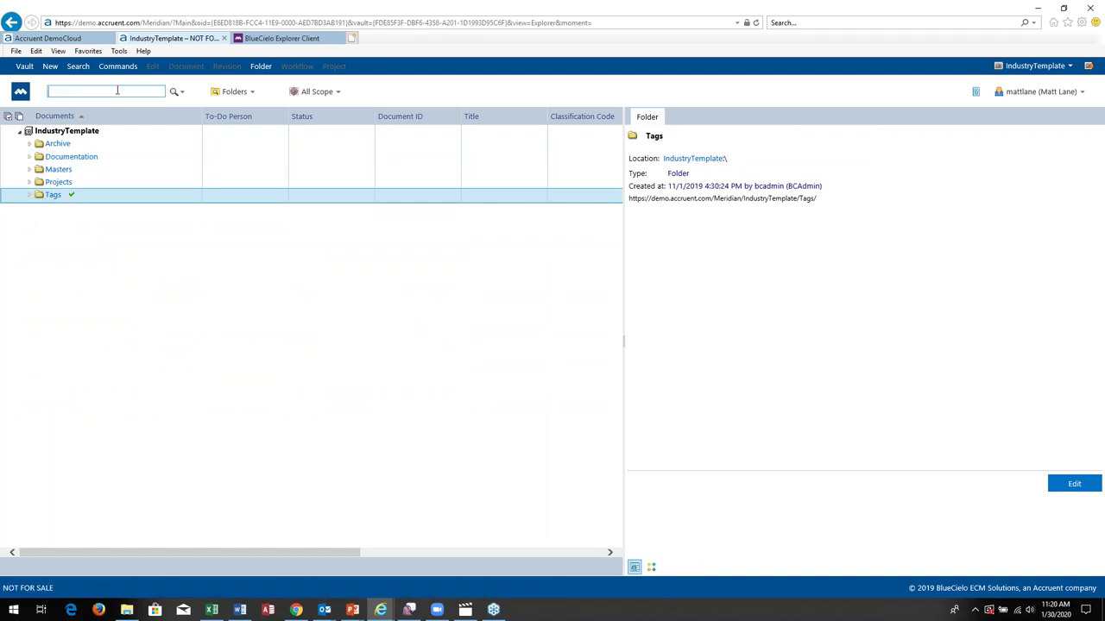
type("00-zpw-1")
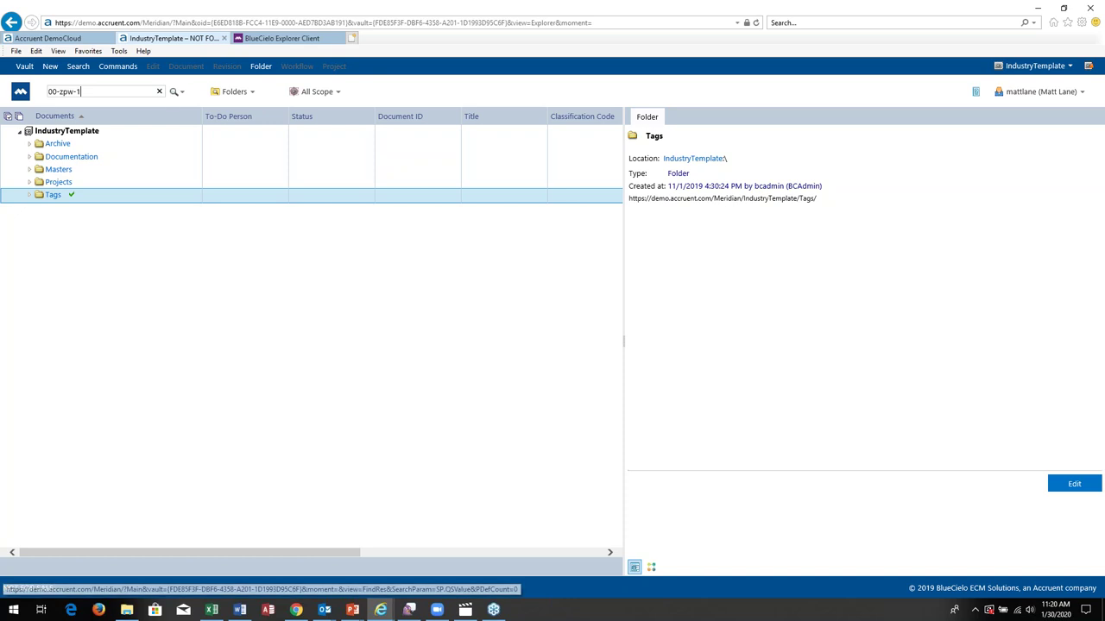
left_click(174, 91)
left_click(69, 144)
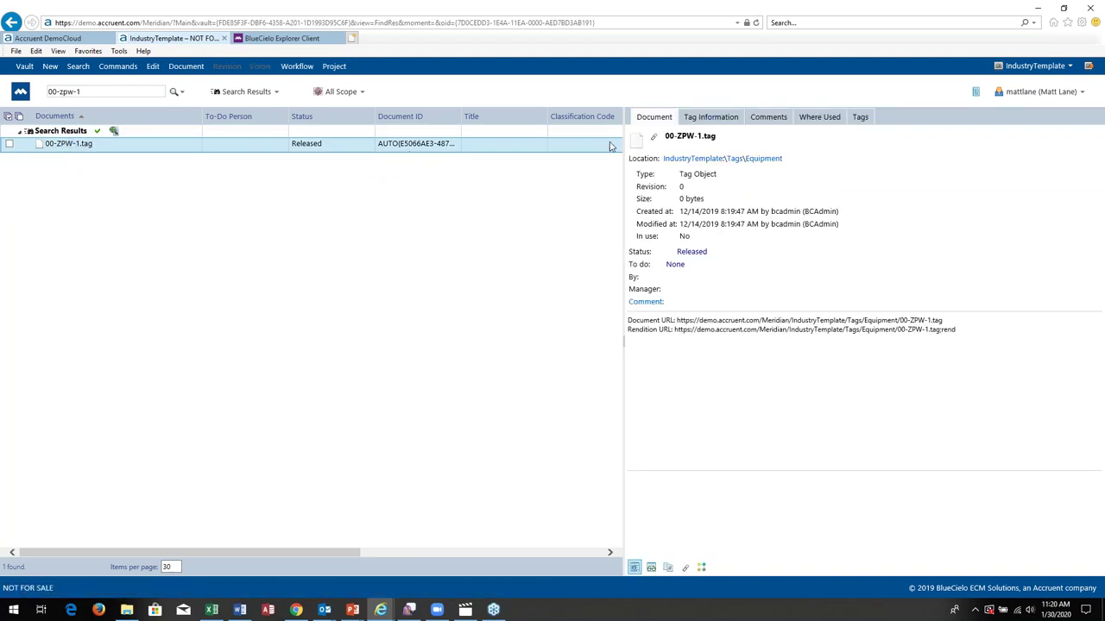
left_click(706, 119)
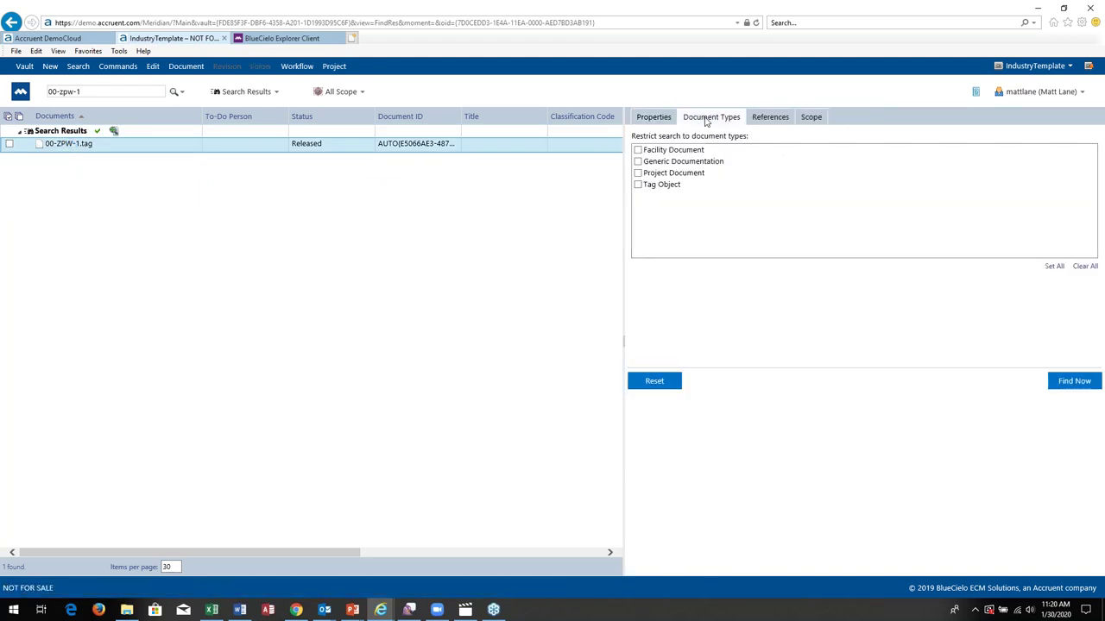
left_click(663, 120)
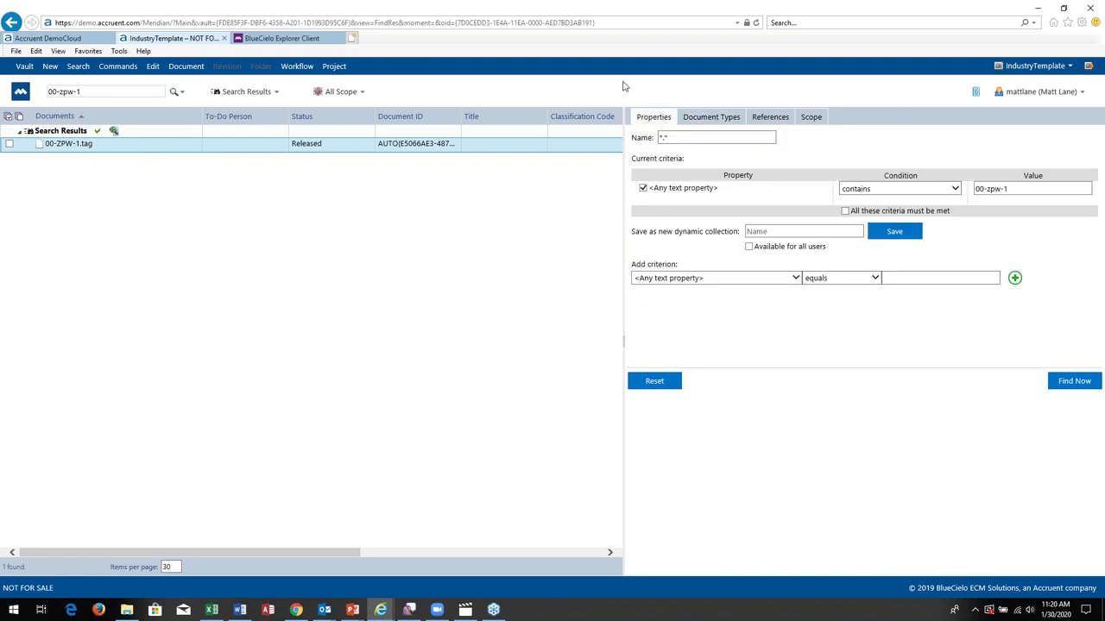
- Review the Tag Information of 00-ZPW-1.tag in the search results and list the documents where it is used
left_click(86, 145)
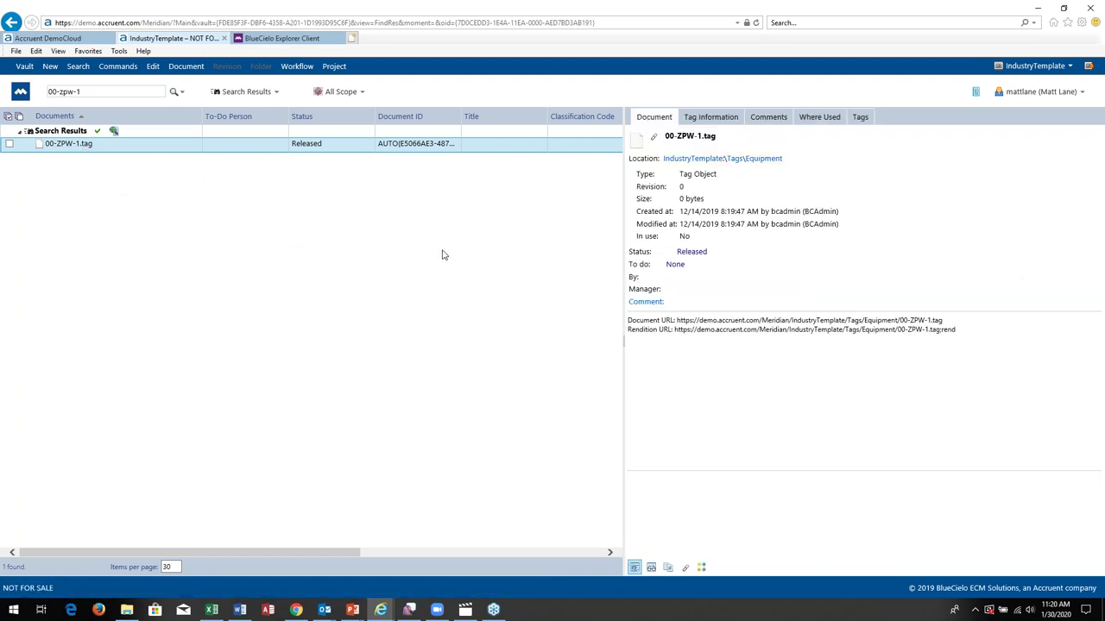
left_click(706, 117)
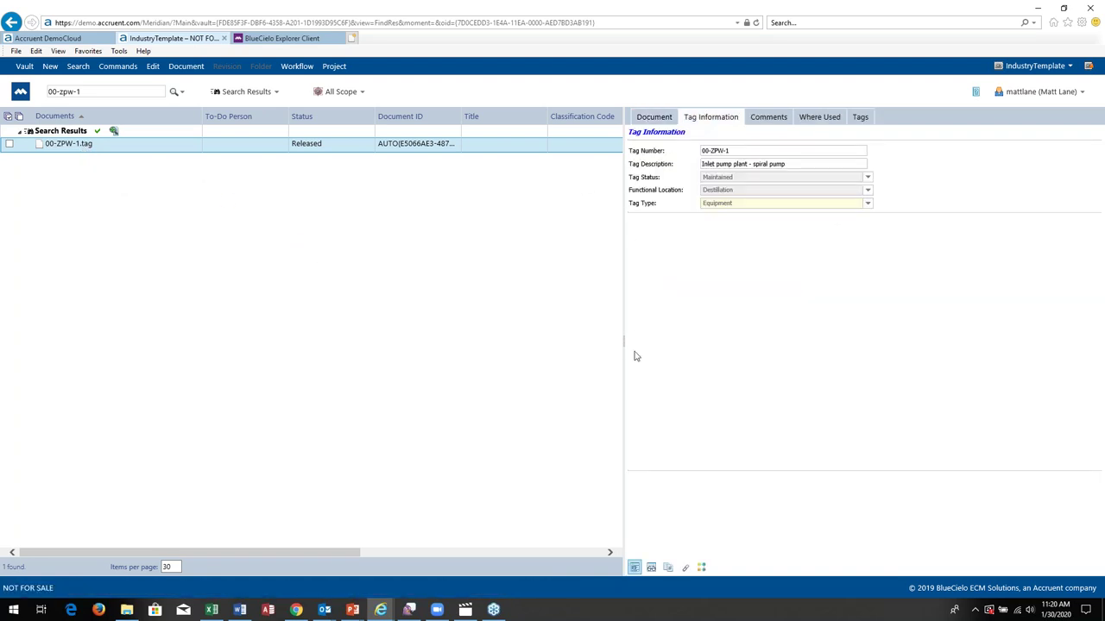
left_click(825, 120)
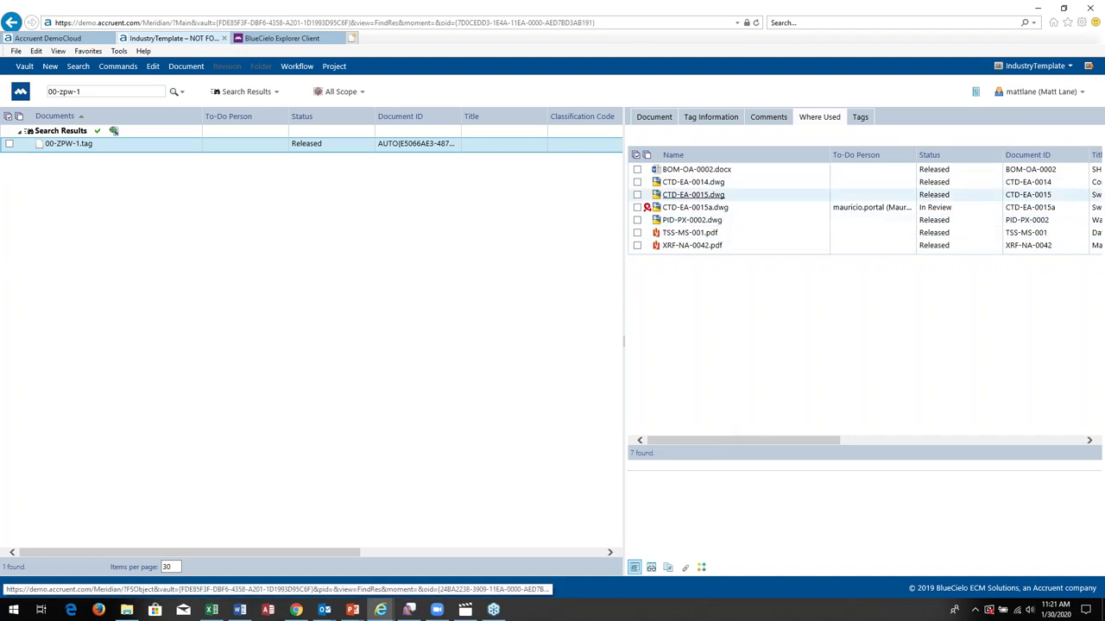
- Open CTD-EA-0014.dwg from the tag's where-used documents, view its drawing and show its revisions
left_click(688, 183)
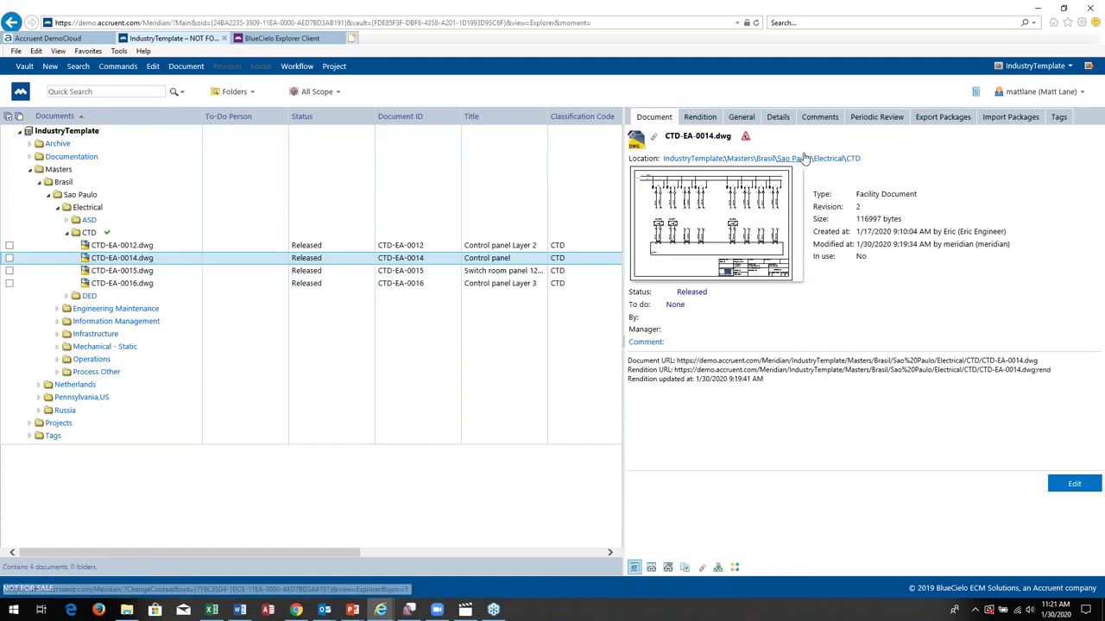
left_click(790, 161)
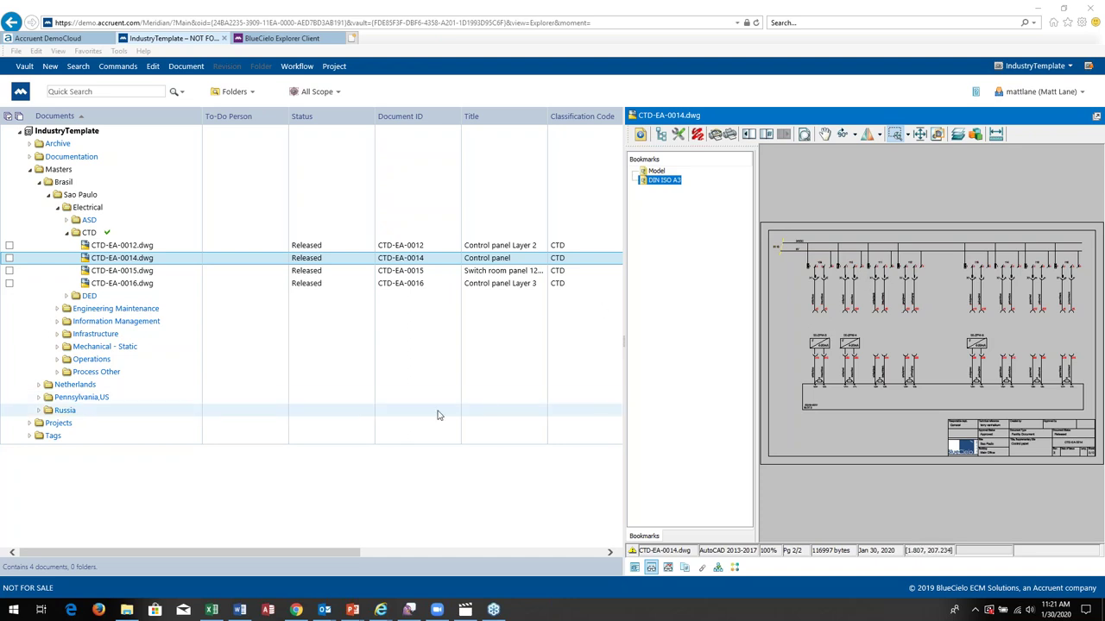
left_click(686, 569)
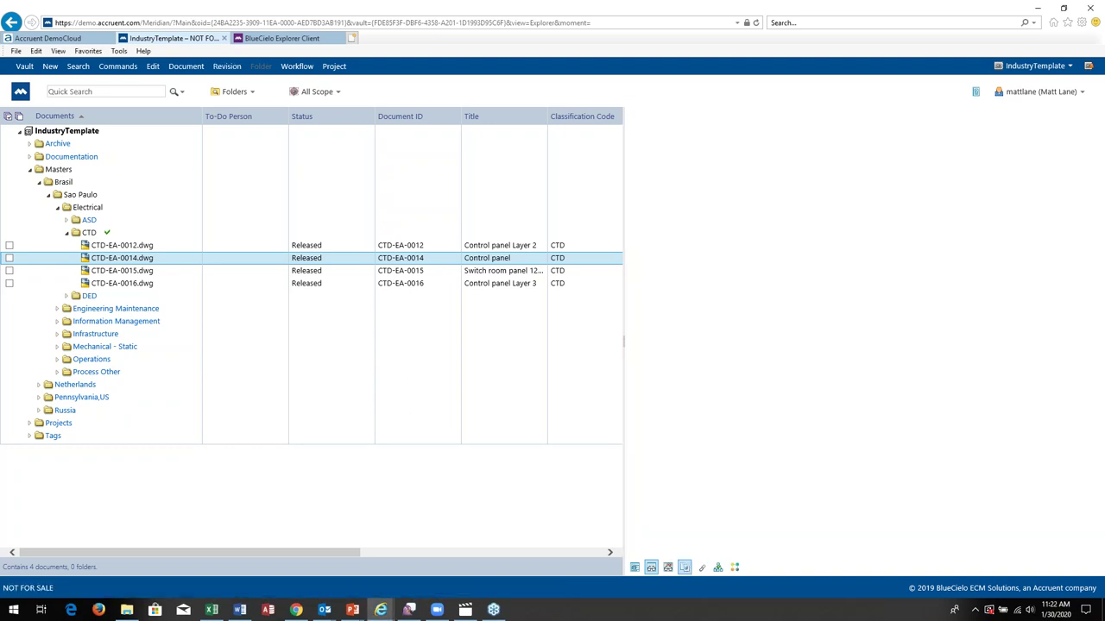
- Show the references of CTD-EA-0014.dwg, and search the vault for 00-zpw-1
left_click(703, 570)
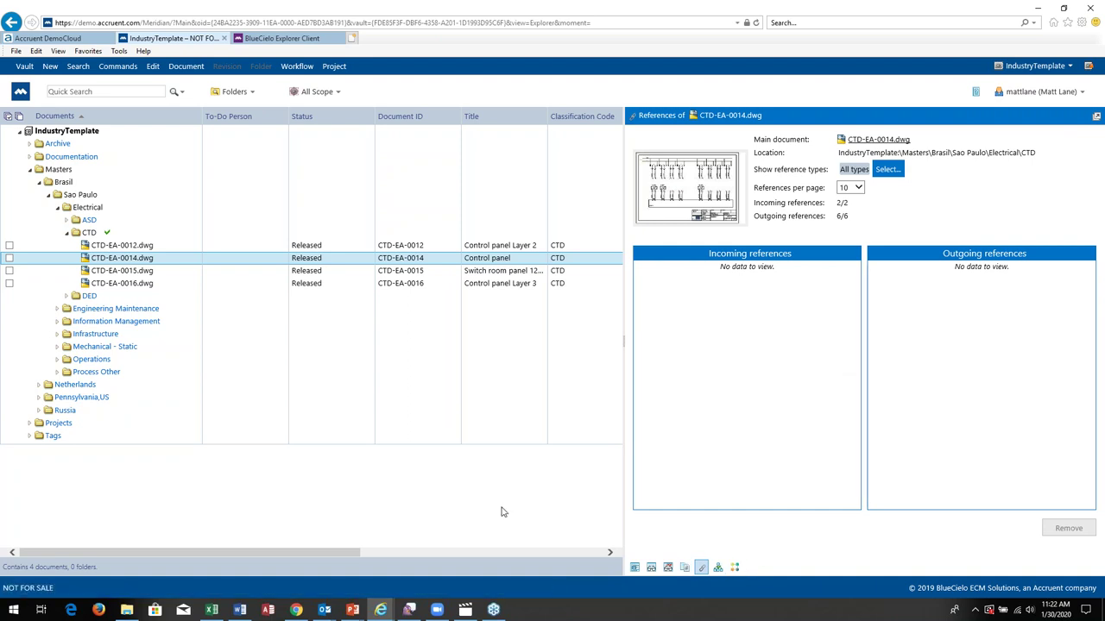
left_click(99, 91)
type("00")
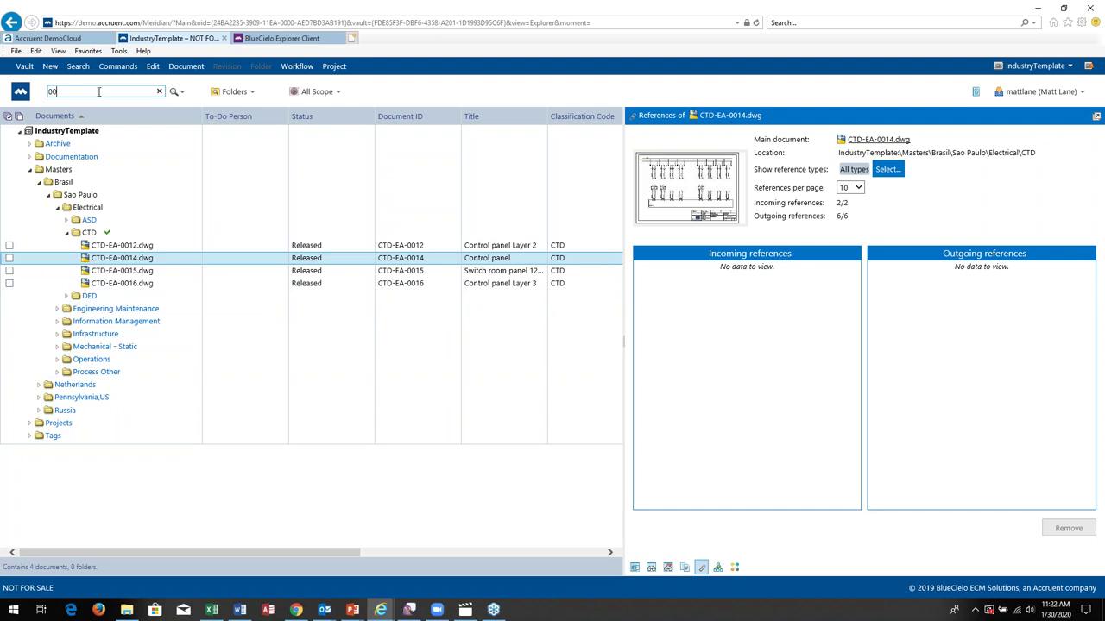
type("-zpw-1")
key("Return")
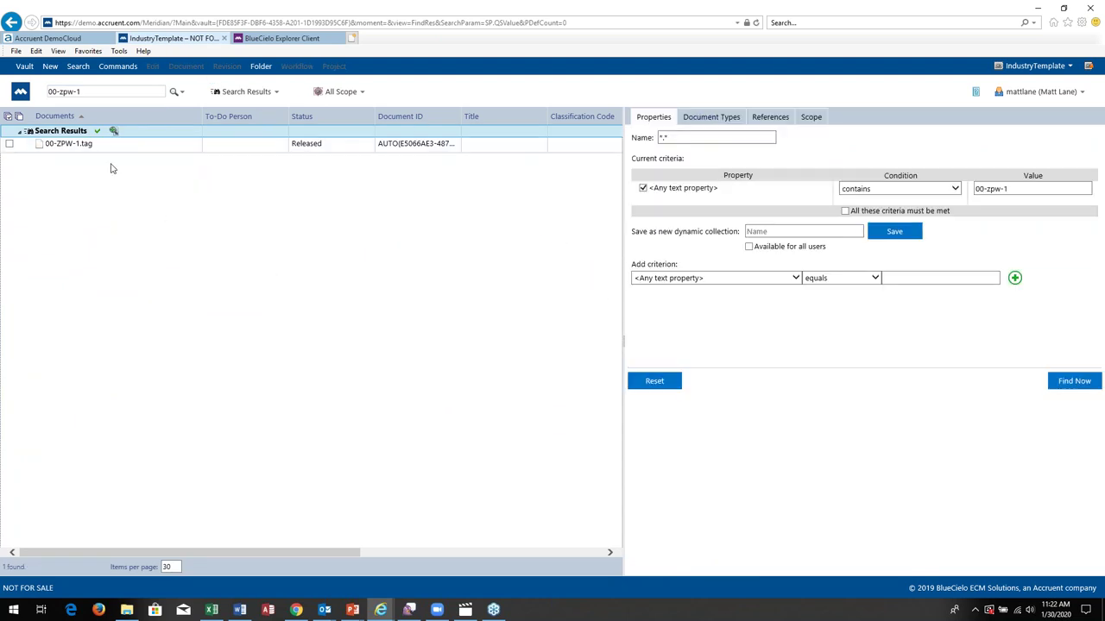
- Select 00-ZPW-1.tag in the search results and list the documents where it is used
left_click(82, 146)
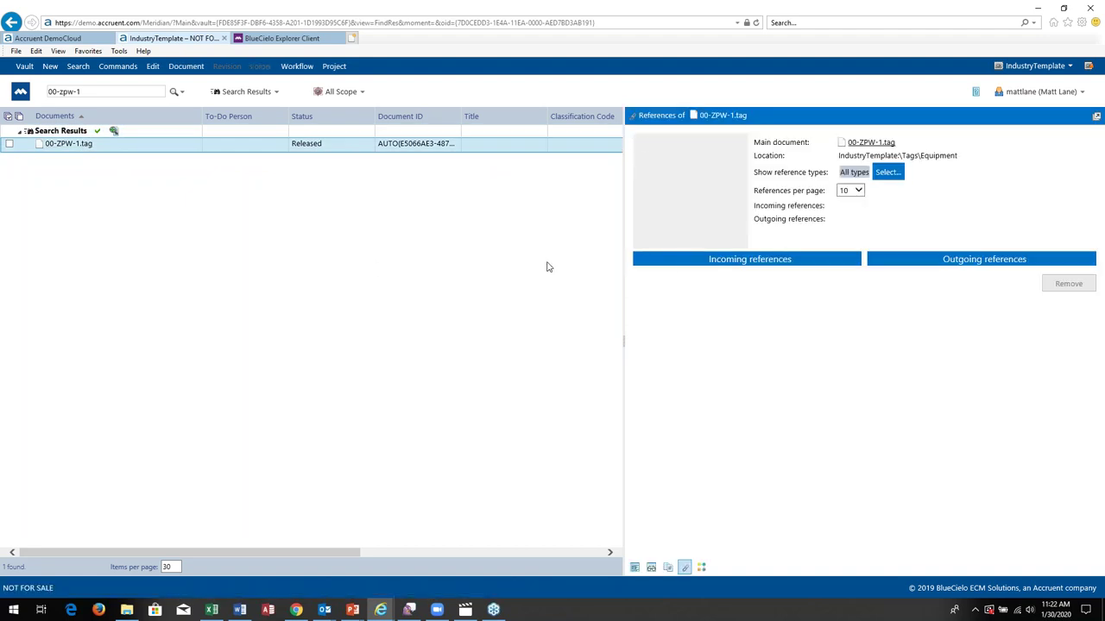
left_click(635, 568)
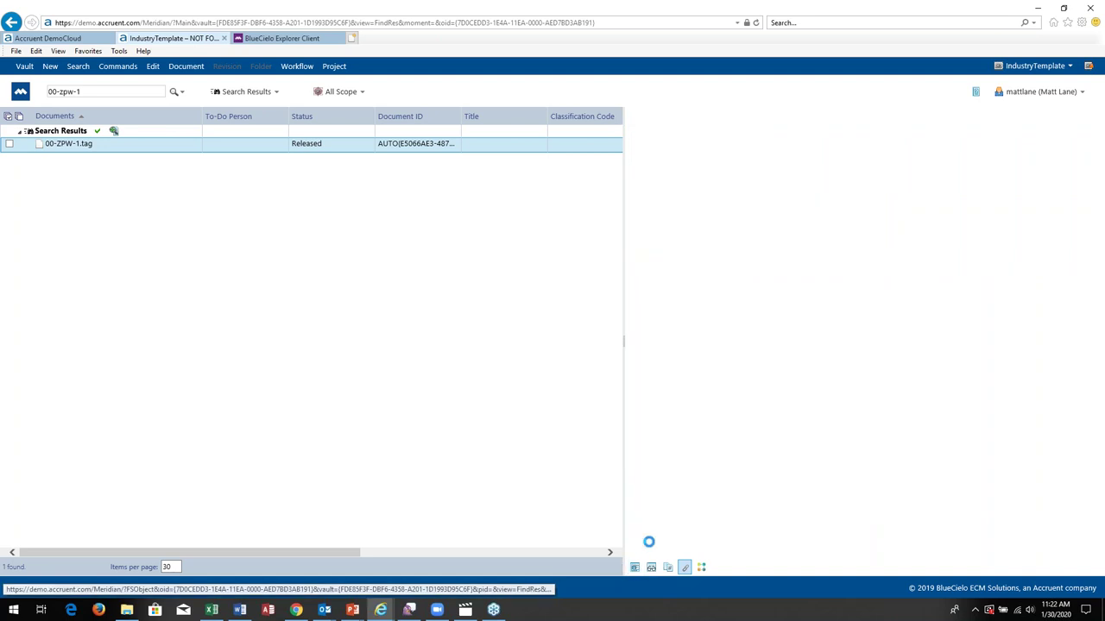
left_click(817, 119)
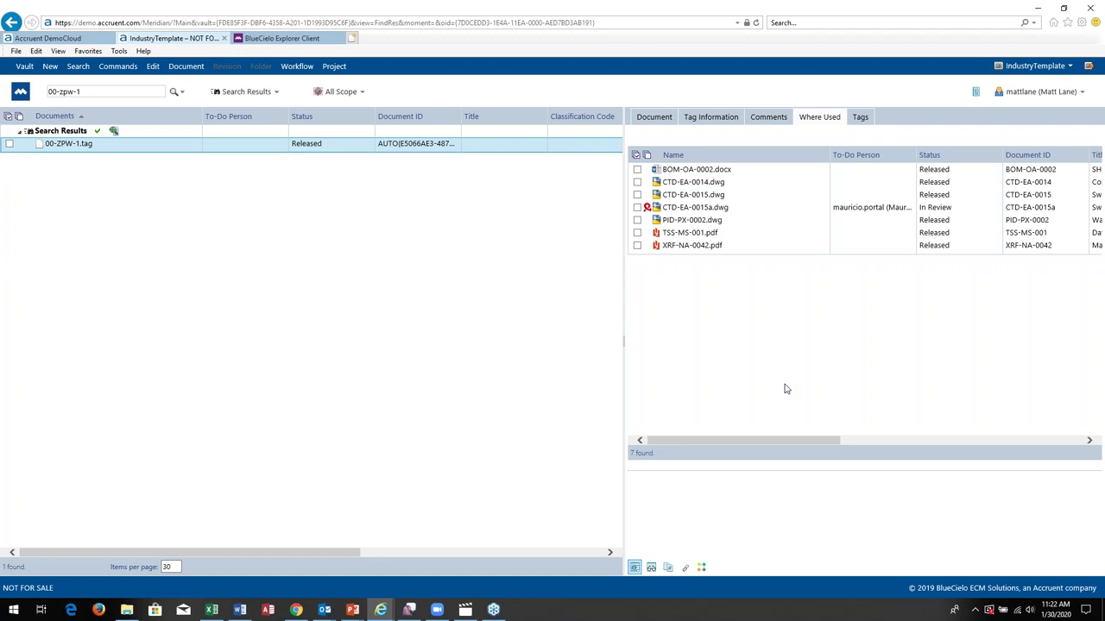
- Switch to Meridian Explorer, change to form-based searching and search the Masters documents for 00-zpw-1
left_click(271, 40)
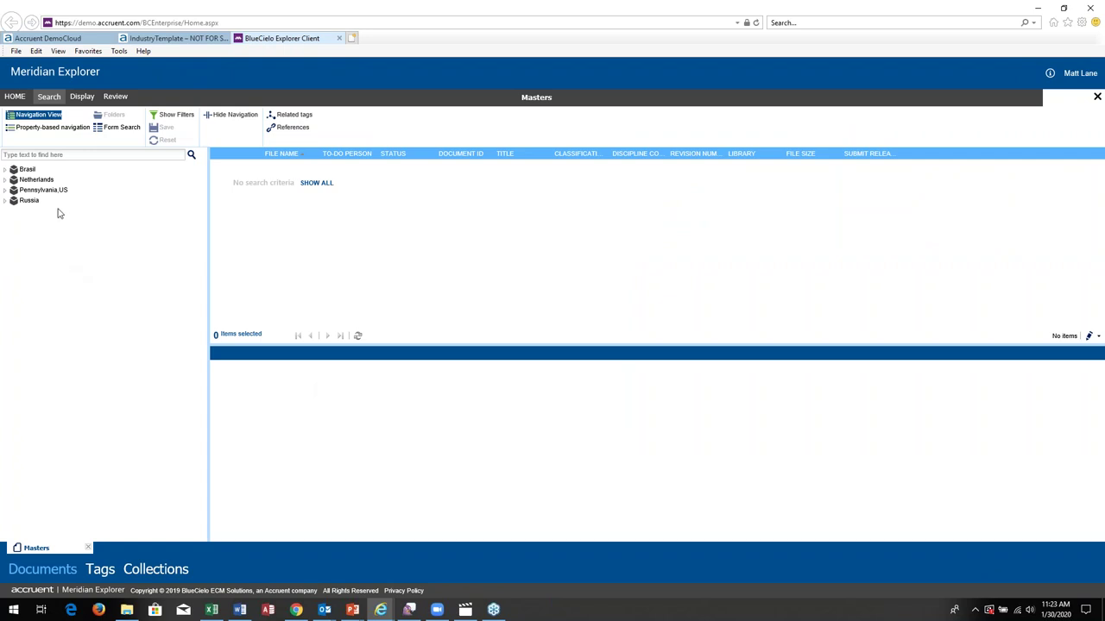
left_click(125, 128)
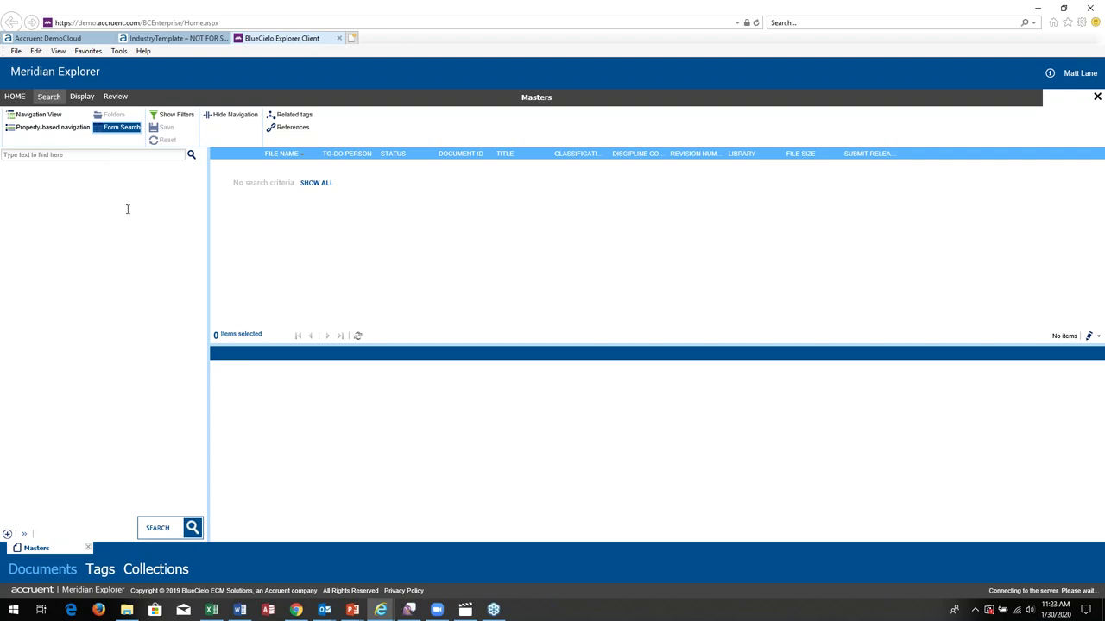
left_click(110, 155)
type("00-zpw-1")
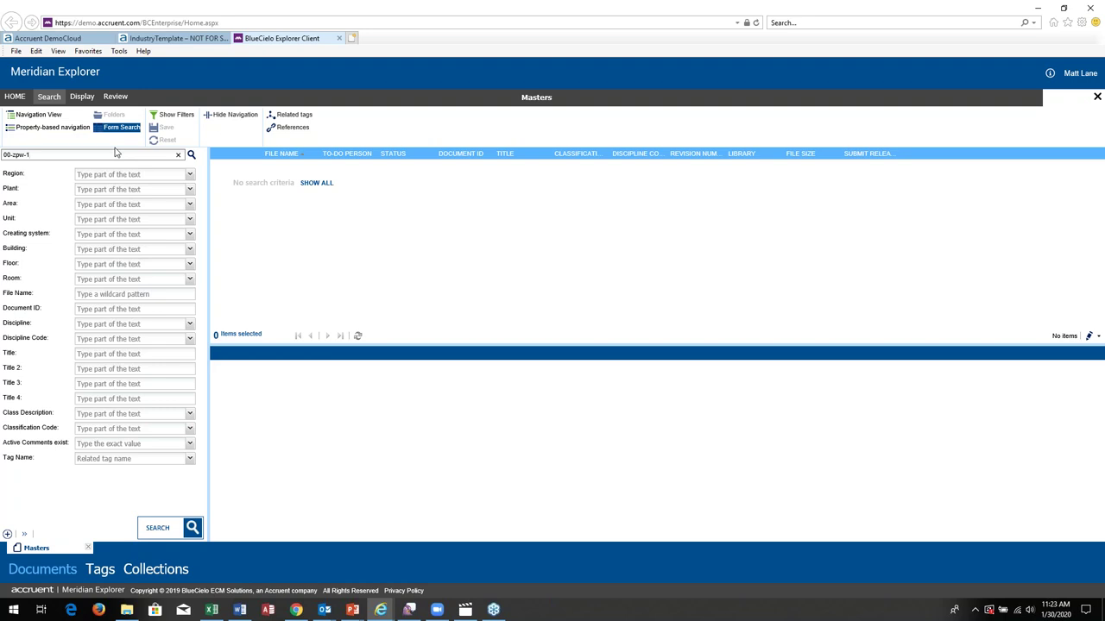
left_click(192, 155)
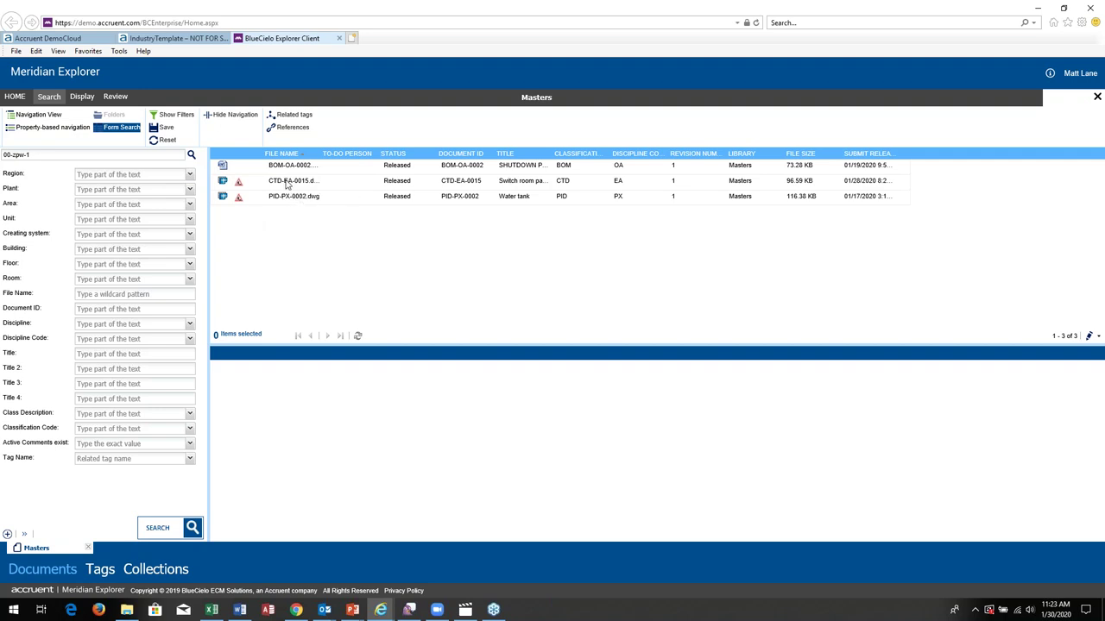
right_click(287, 182)
left_click(266, 232)
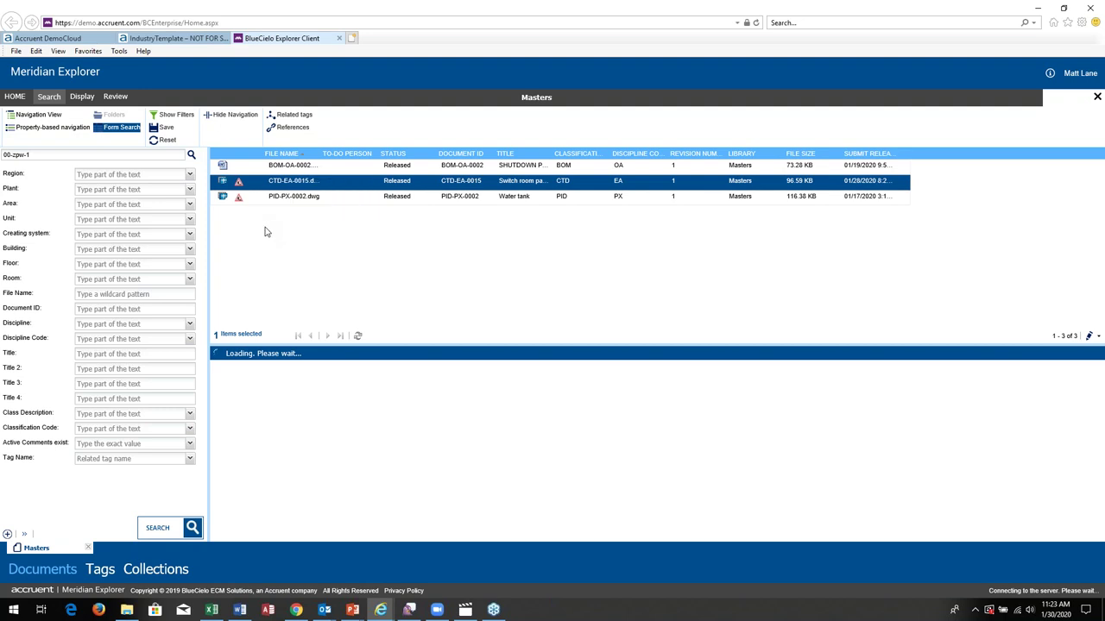
right_click(298, 183)
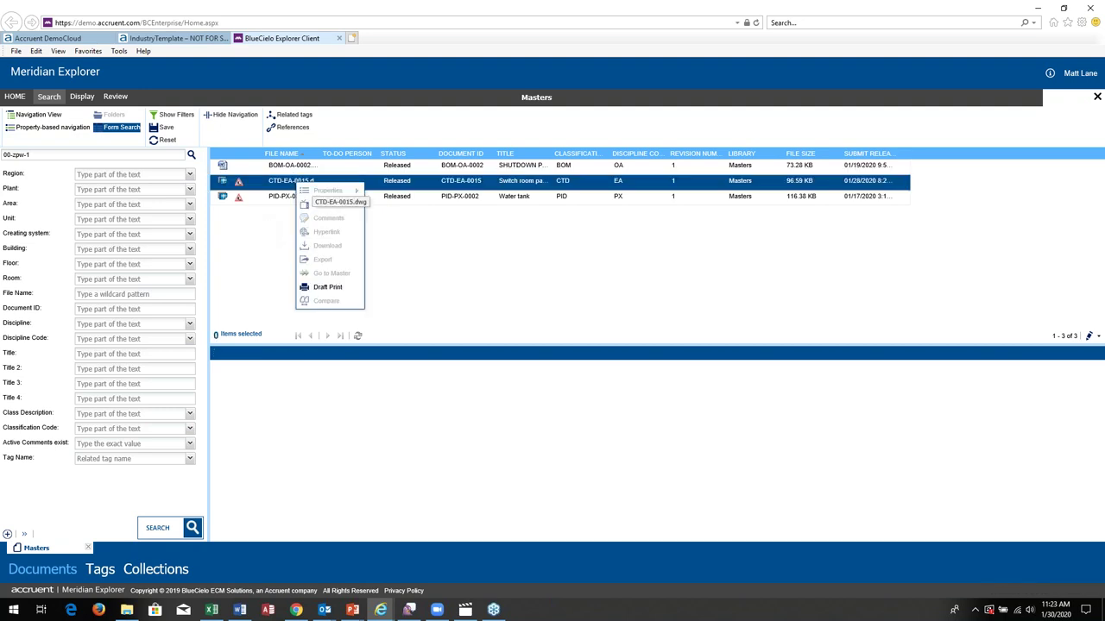
left_click(258, 249)
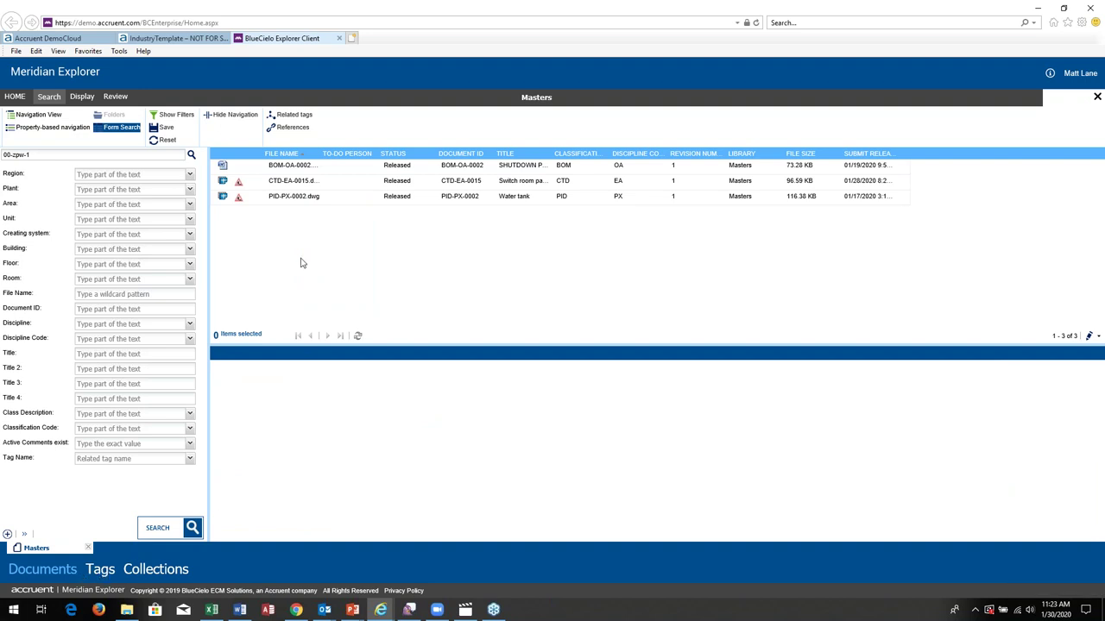
- Show the properties of BOM-OA-0002.docx, and view the drawing and comments of CTD-EA-0015.dwg before closing the viewer
left_click(300, 167)
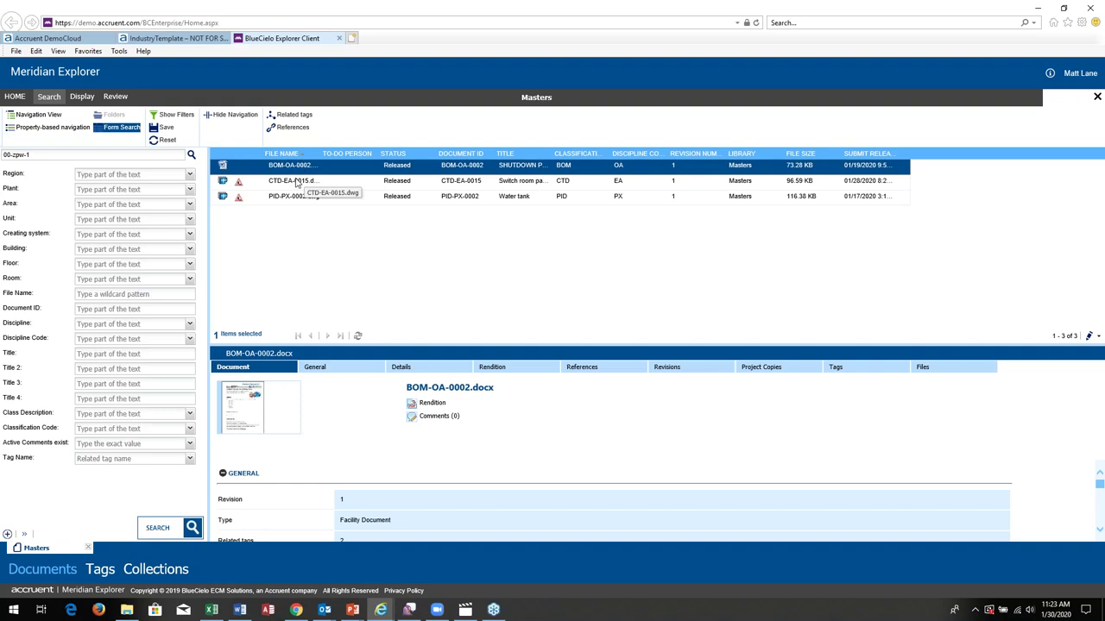
left_click(296, 183)
right_click(298, 181)
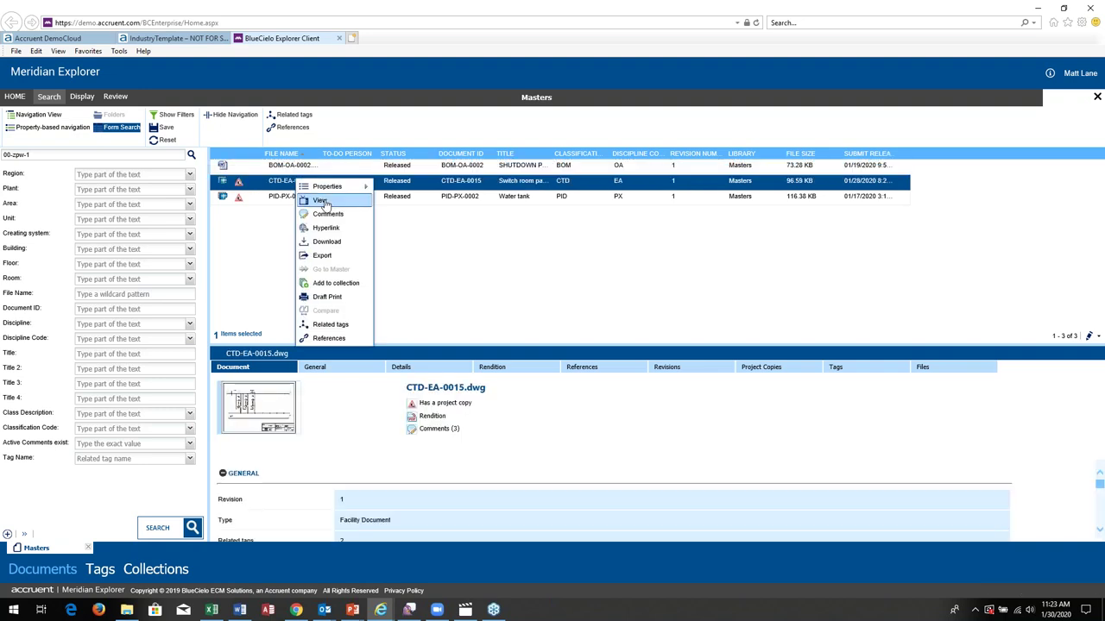
left_click(321, 201)
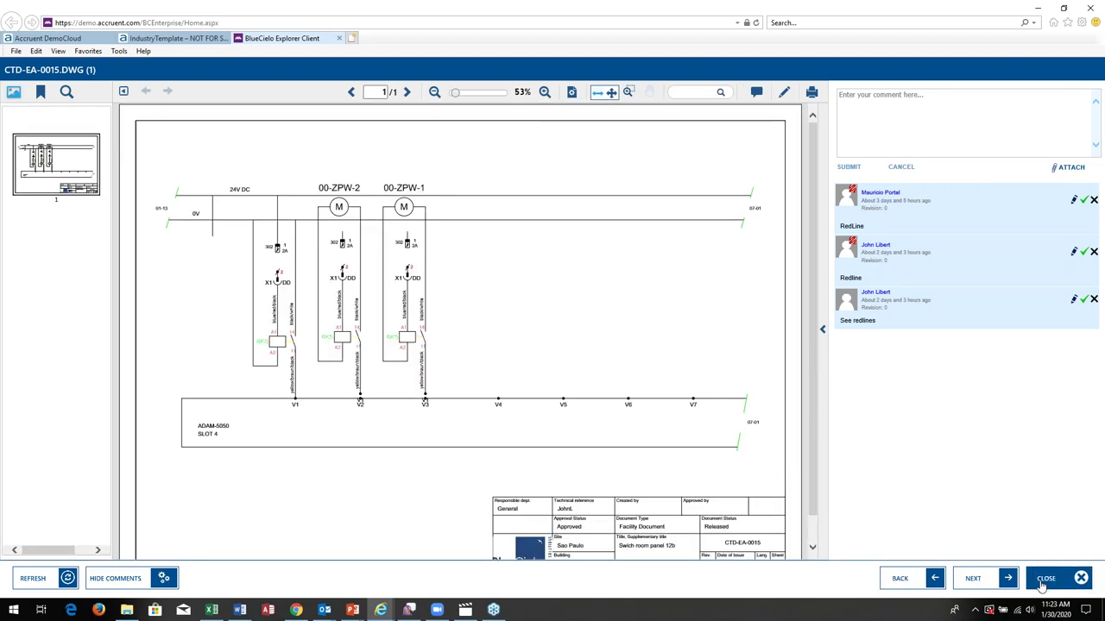
left_click(1043, 585)
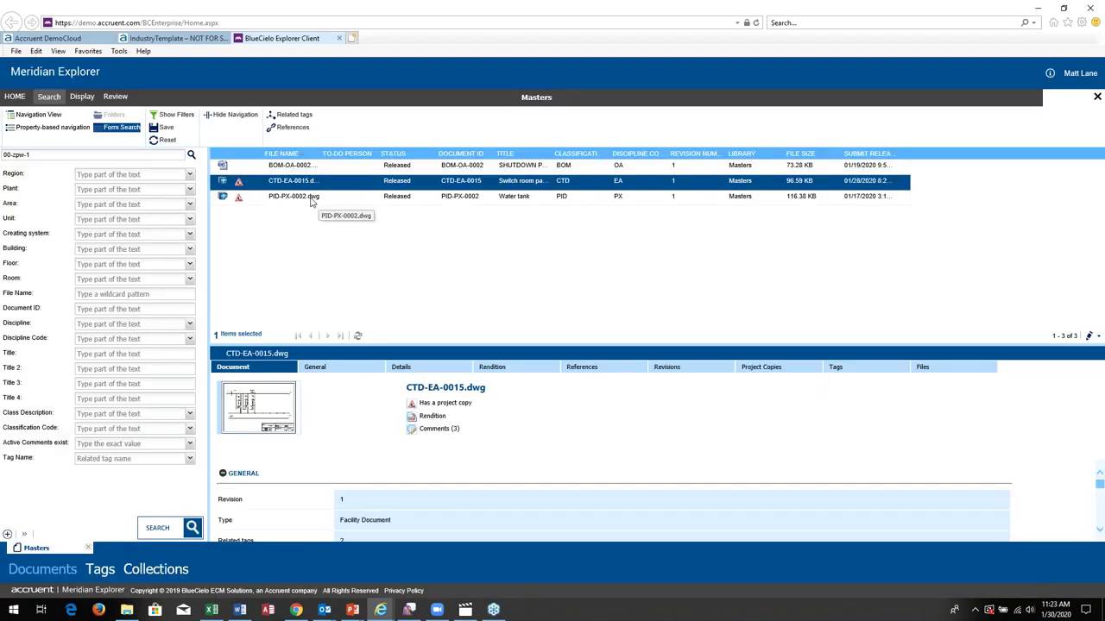
- View the water tank drawing PID-PX-0002.dwg from the search results and close the viewer
left_click(313, 197)
right_click(313, 197)
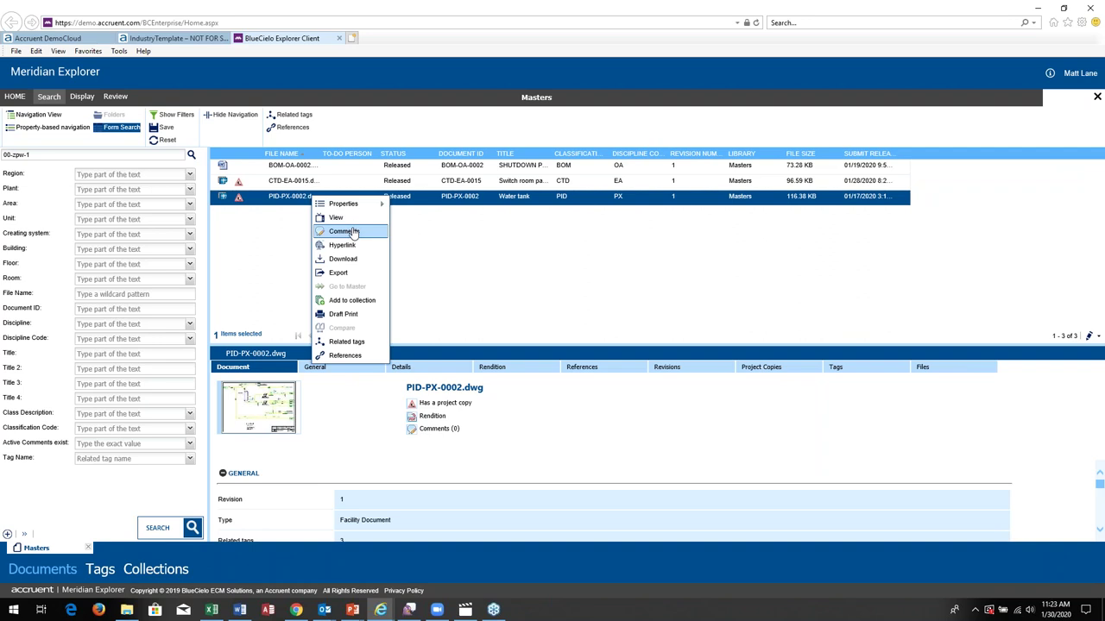
left_click(353, 217)
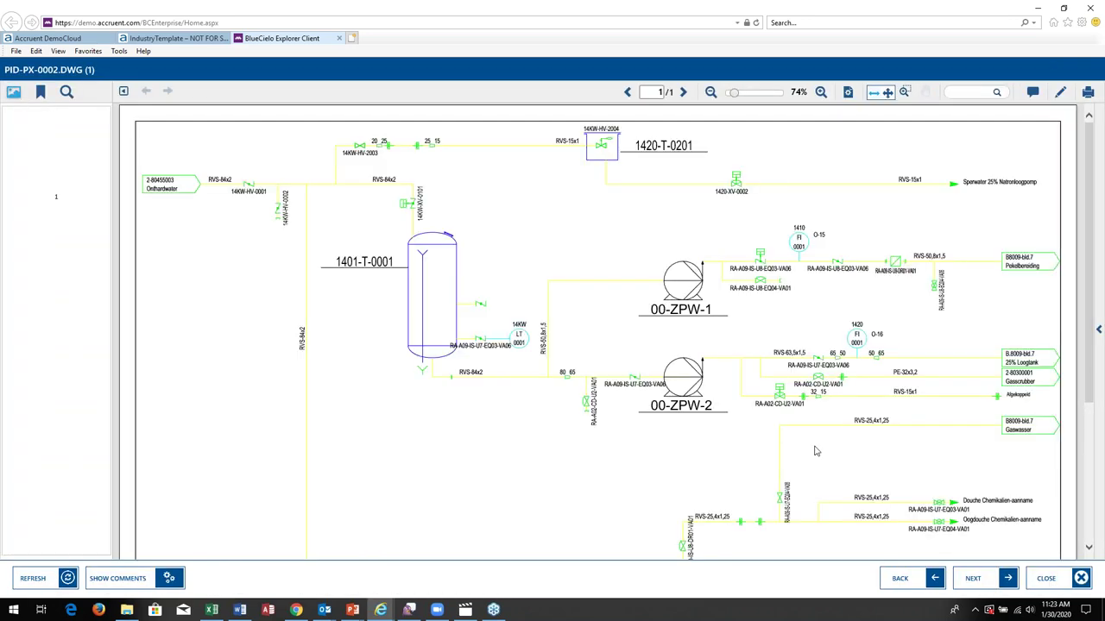
left_click(1046, 578)
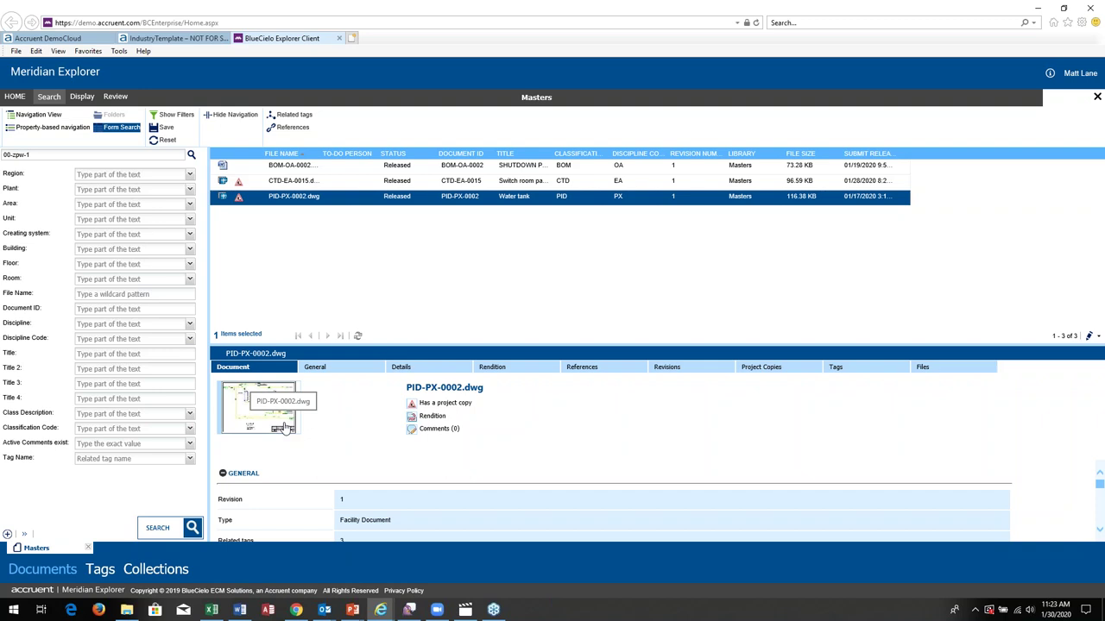
- Clear the search text and set the Plant criterion to Exton
left_click(18, 149)
key("ctrl+a")
key("BackSpace")
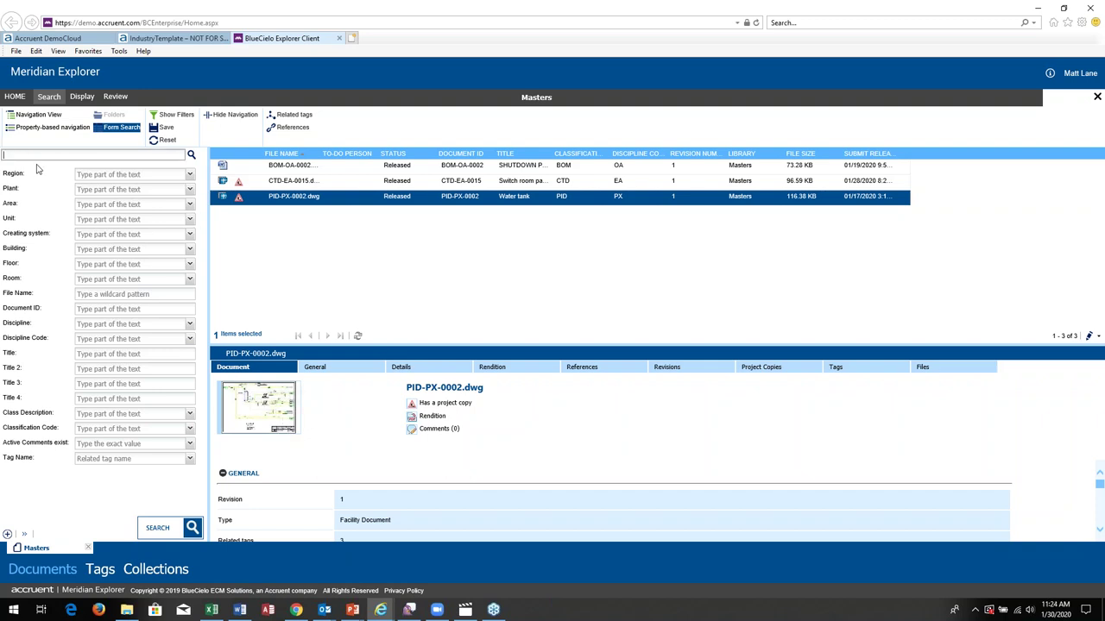
left_click(190, 191)
left_click(100, 202)
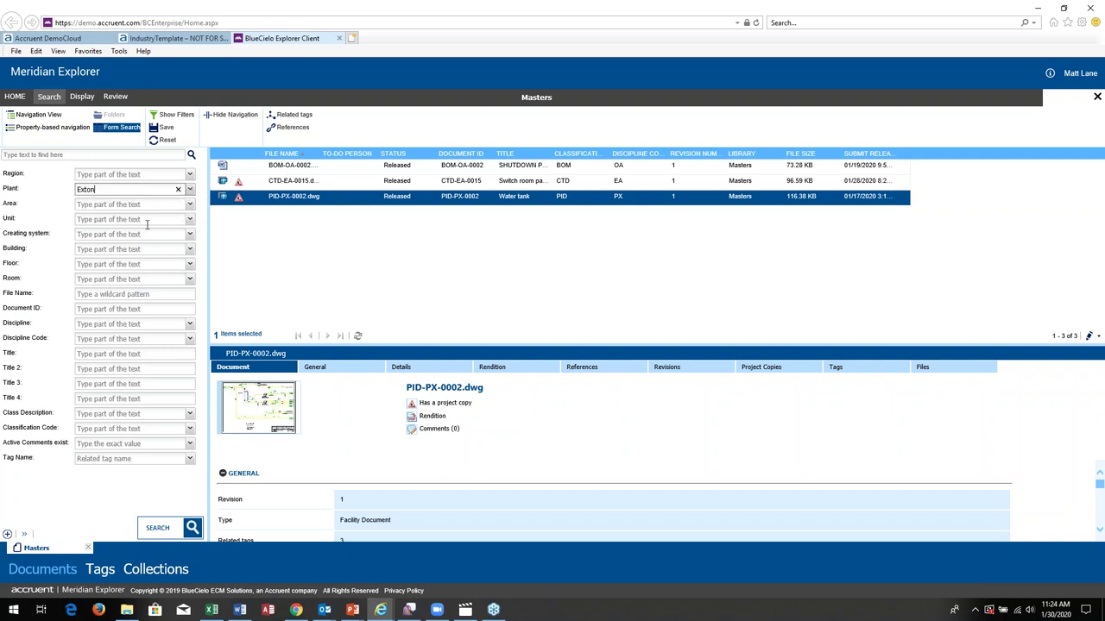
left_click(189, 249)
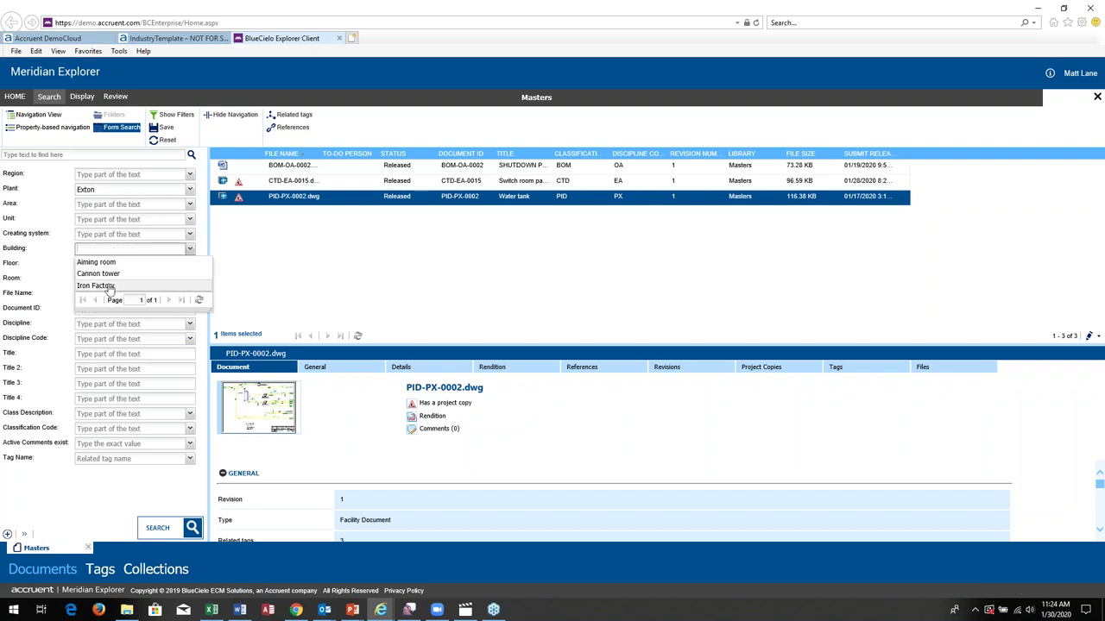
left_click(109, 289)
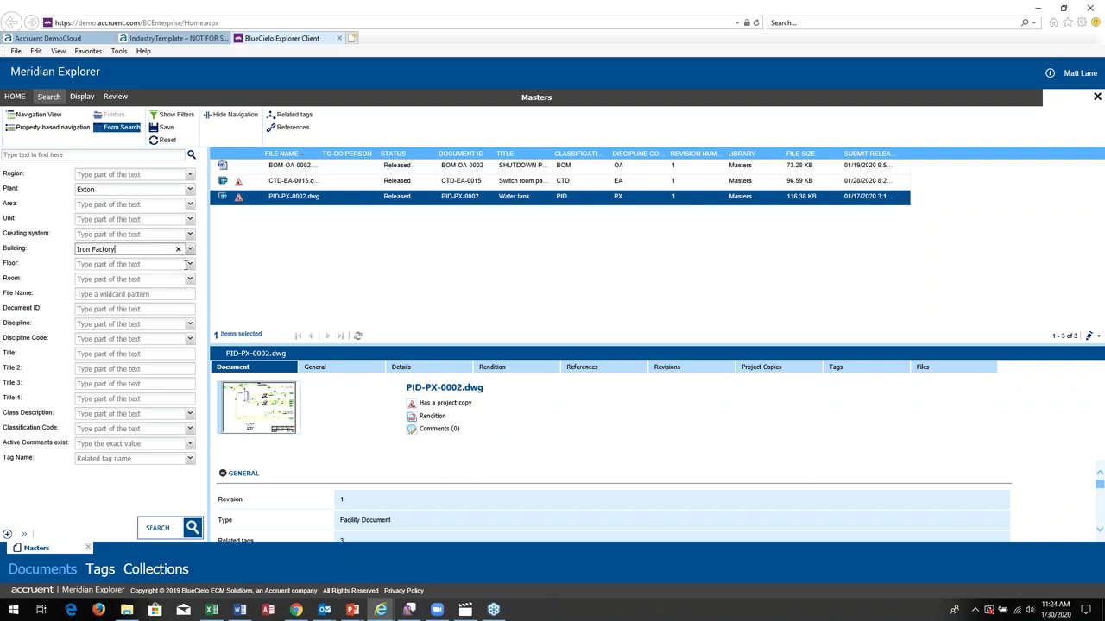
key("BackSpace")
- Search for the Exton plant's documents and narrow the search to the Iron Factory building
left_click(164, 529)
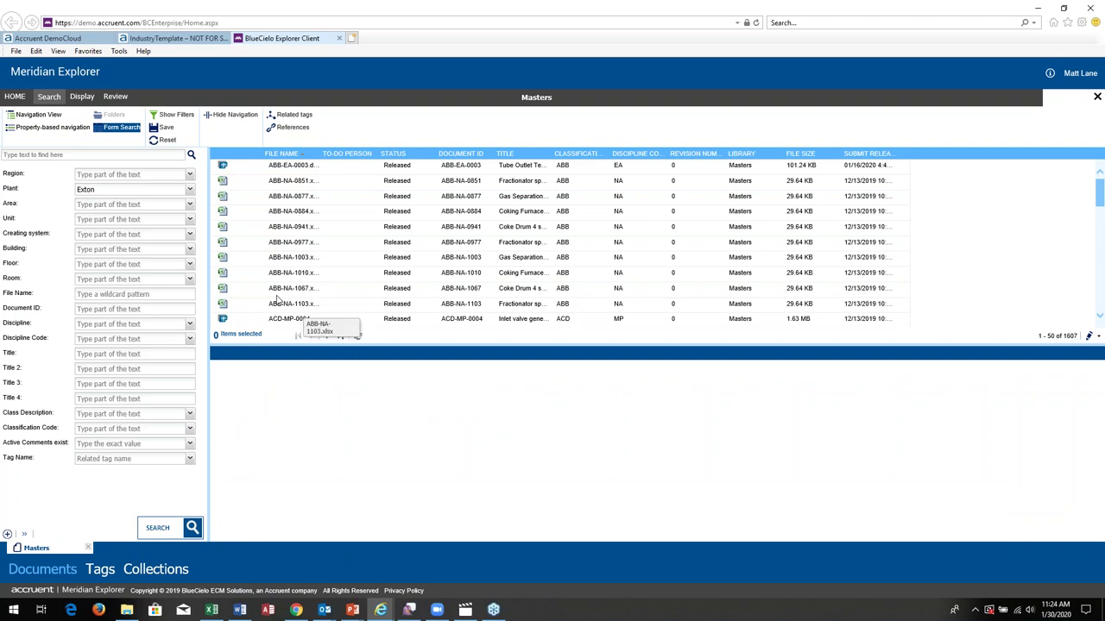
left_click(191, 251)
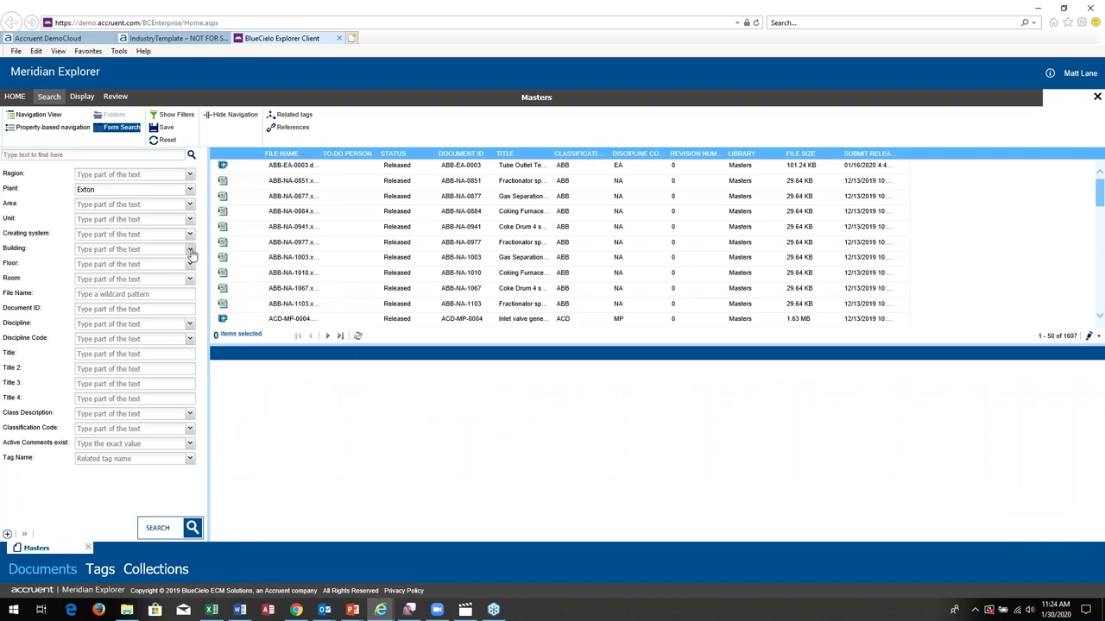
left_click(104, 286)
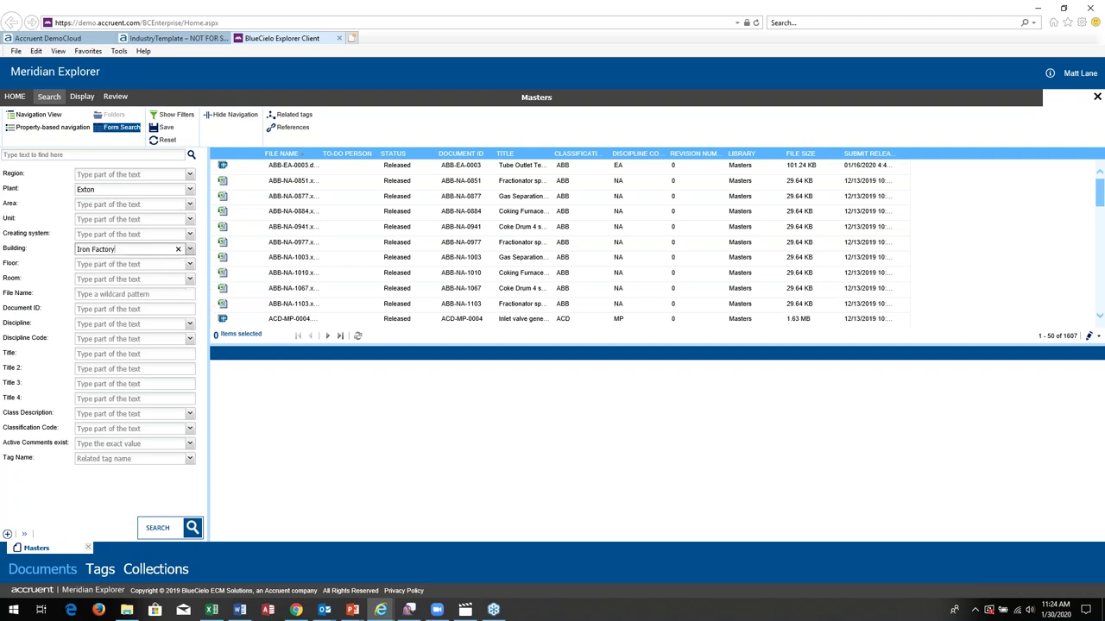
left_click(158, 529)
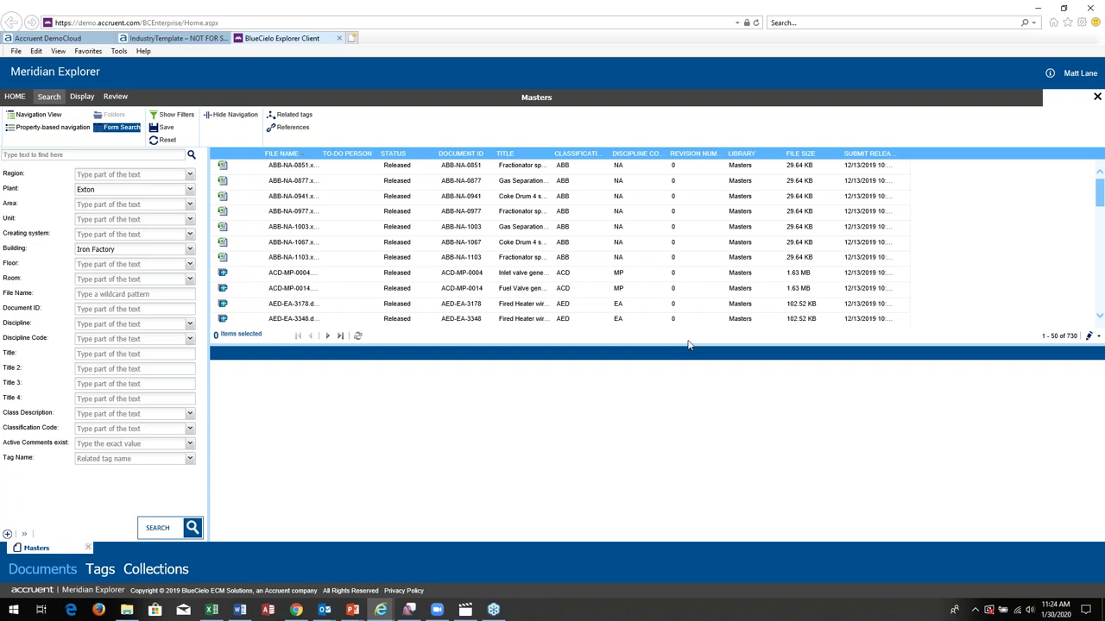
- Narrow the search further to the Electrical discipline and classification code AED
left_click(190, 325)
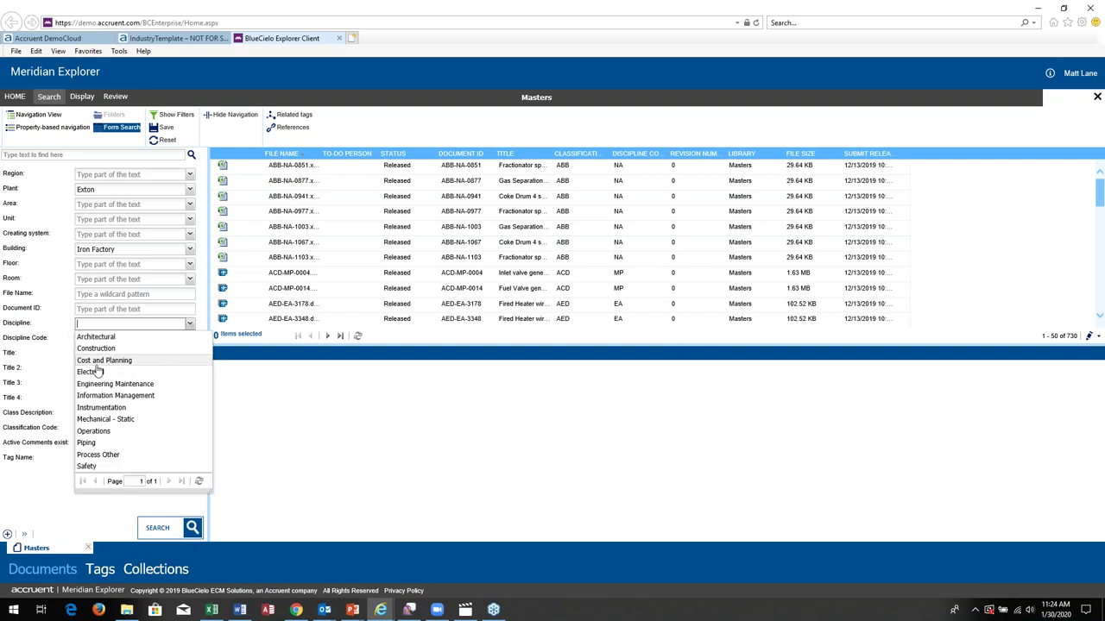
left_click(91, 372)
left_click(164, 528)
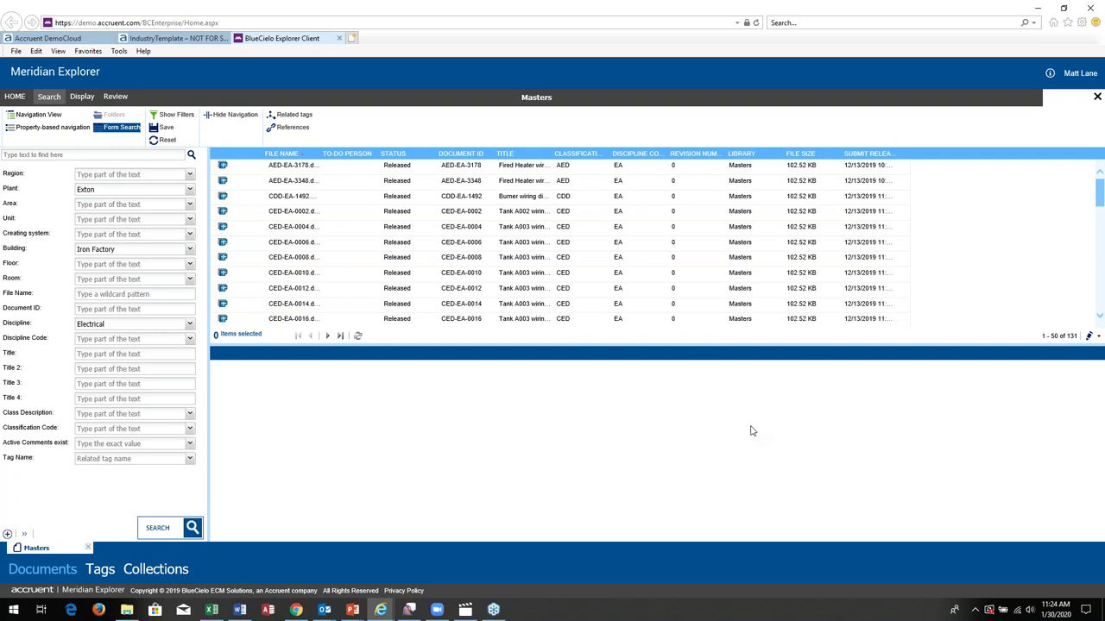
left_click(189, 428)
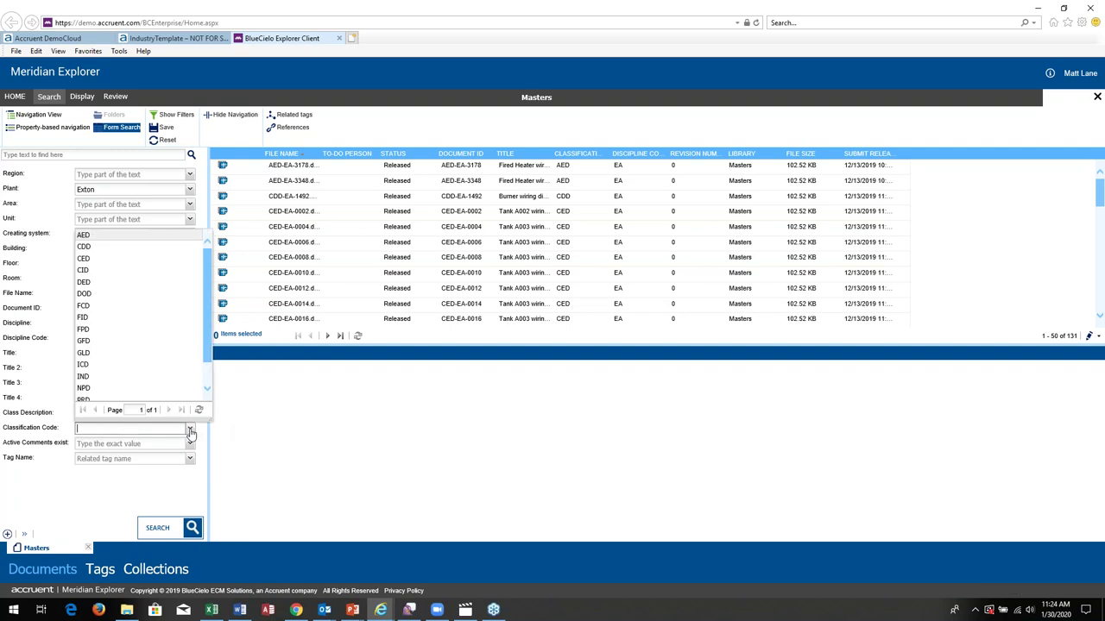
left_click(129, 236)
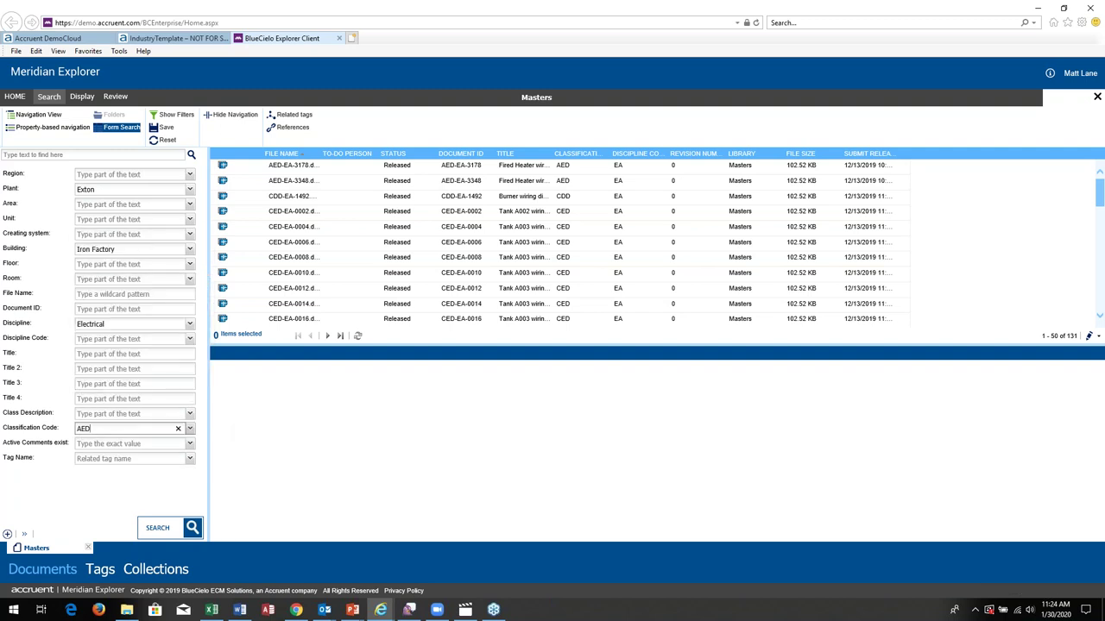
left_click(170, 528)
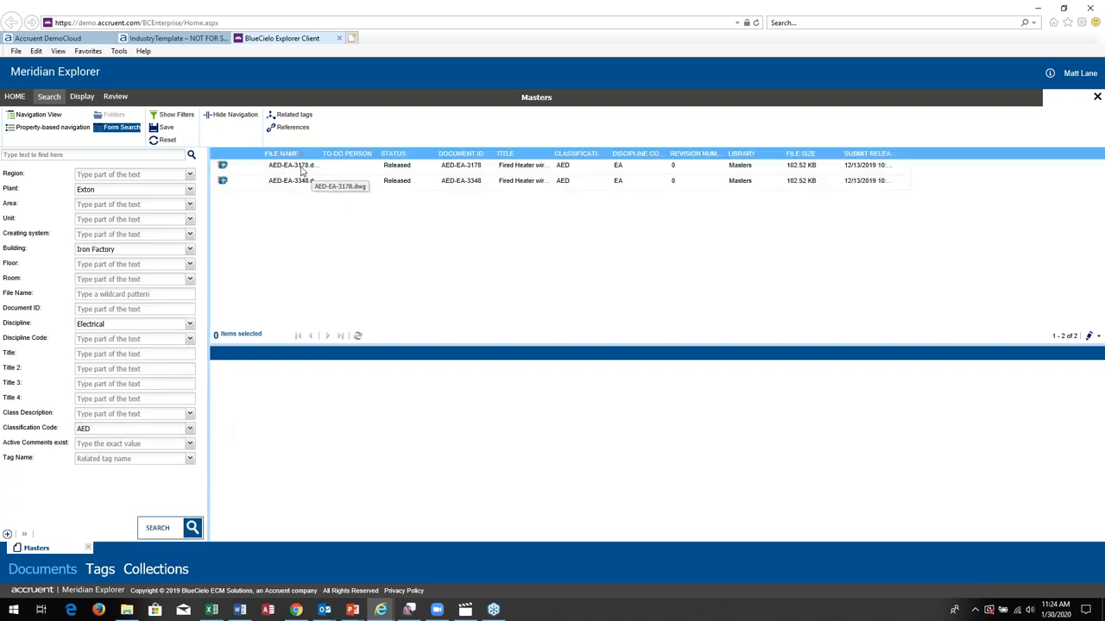
- Try to view the drawing AED-EA-3178.dwg from the search results, closing the viewer and dismissing the error
left_click(302, 169)
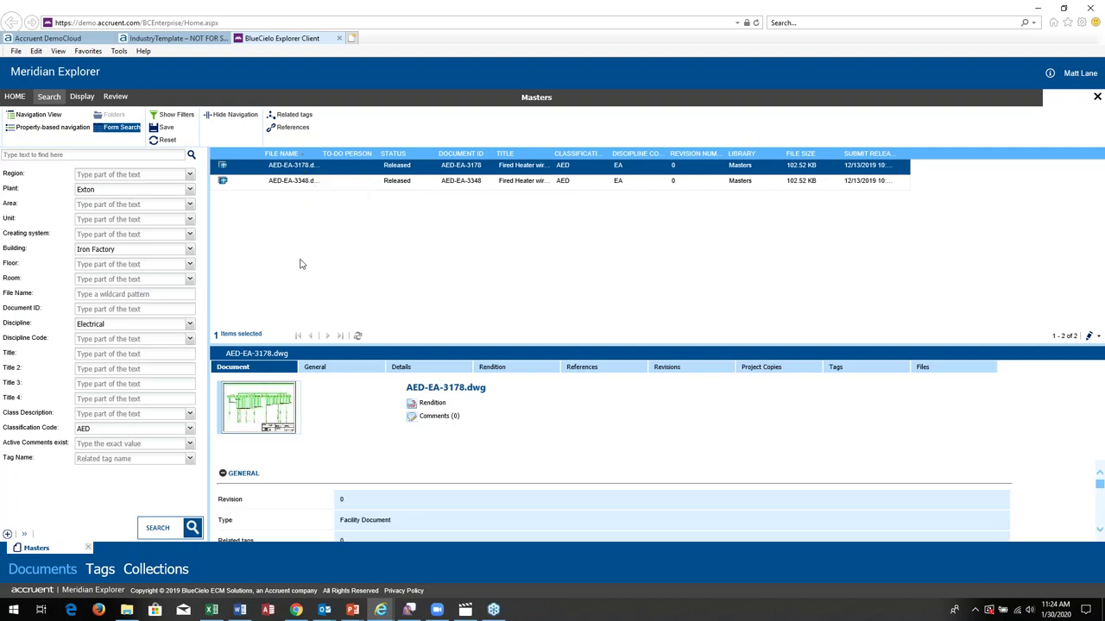
right_click(276, 170)
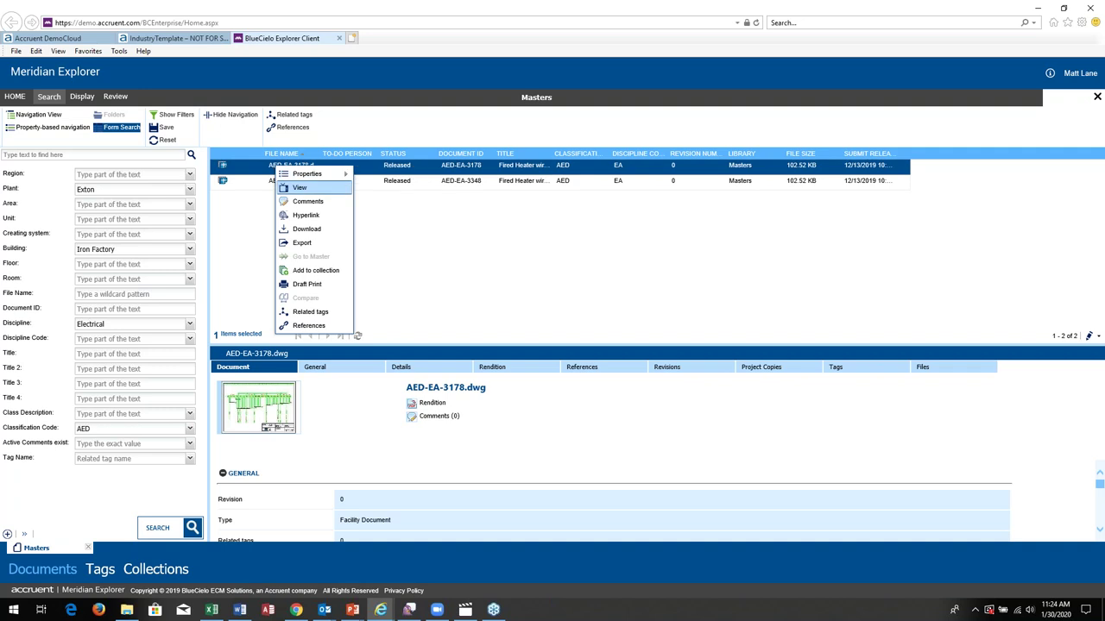
left_click(302, 188)
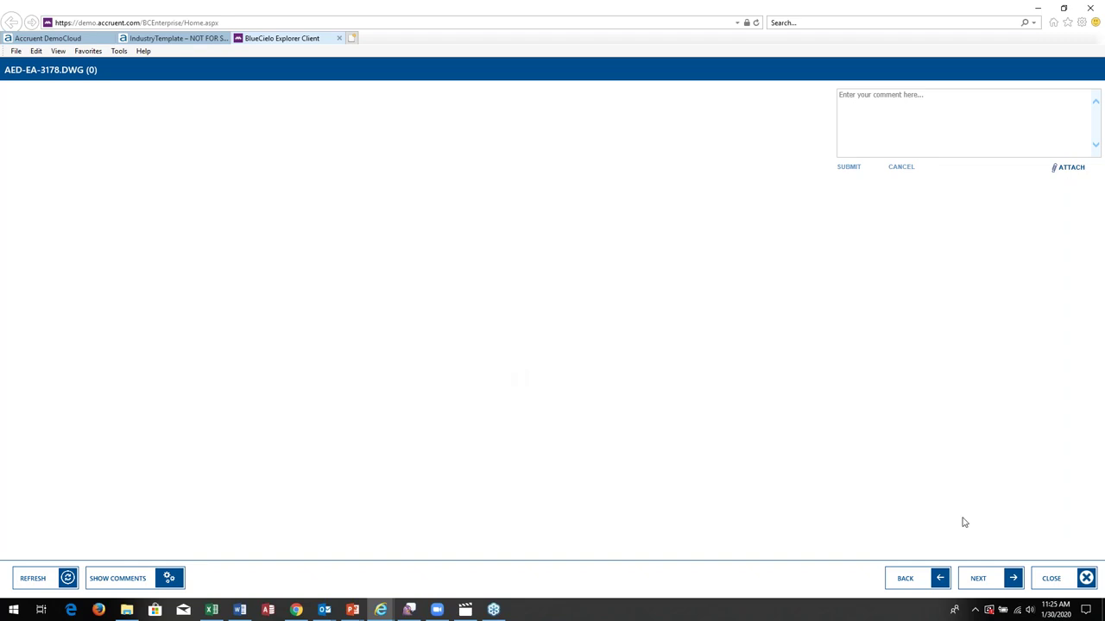
left_click(1051, 579)
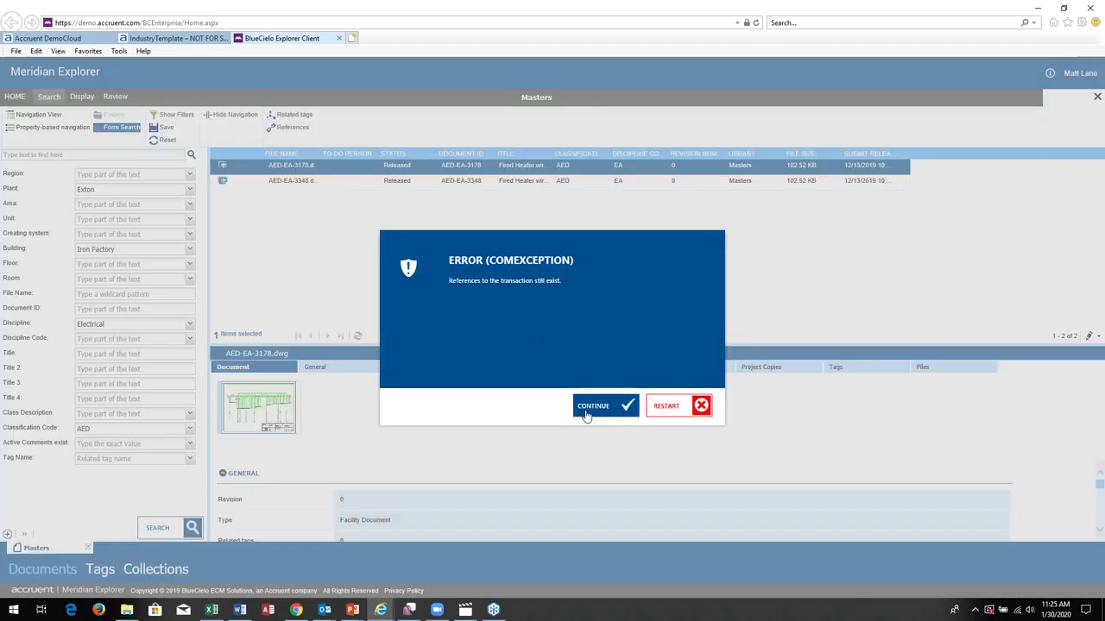
left_click(588, 412)
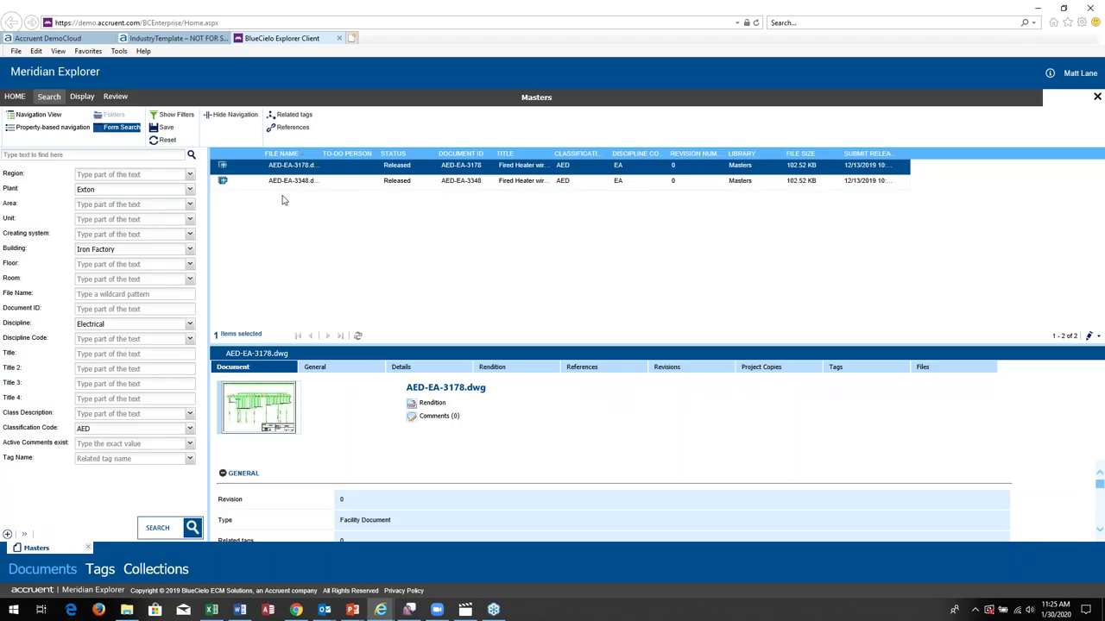
- View the second fired heater wiring drawing, AED-EA-3348.dwg, and close the viewer
left_click(293, 182)
right_click(294, 182)
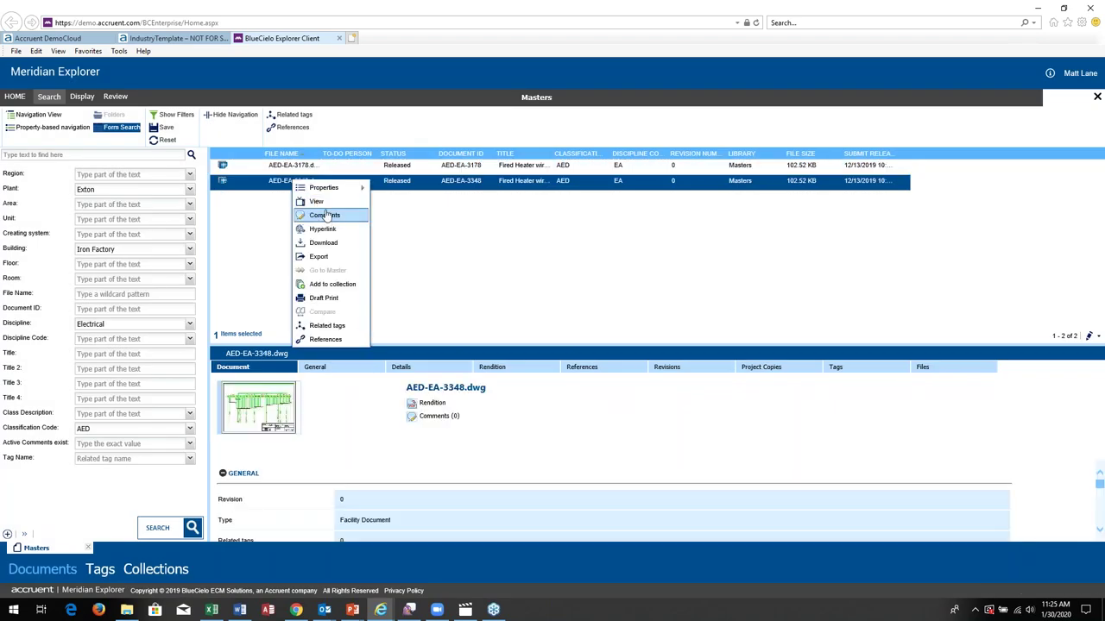
left_click(318, 202)
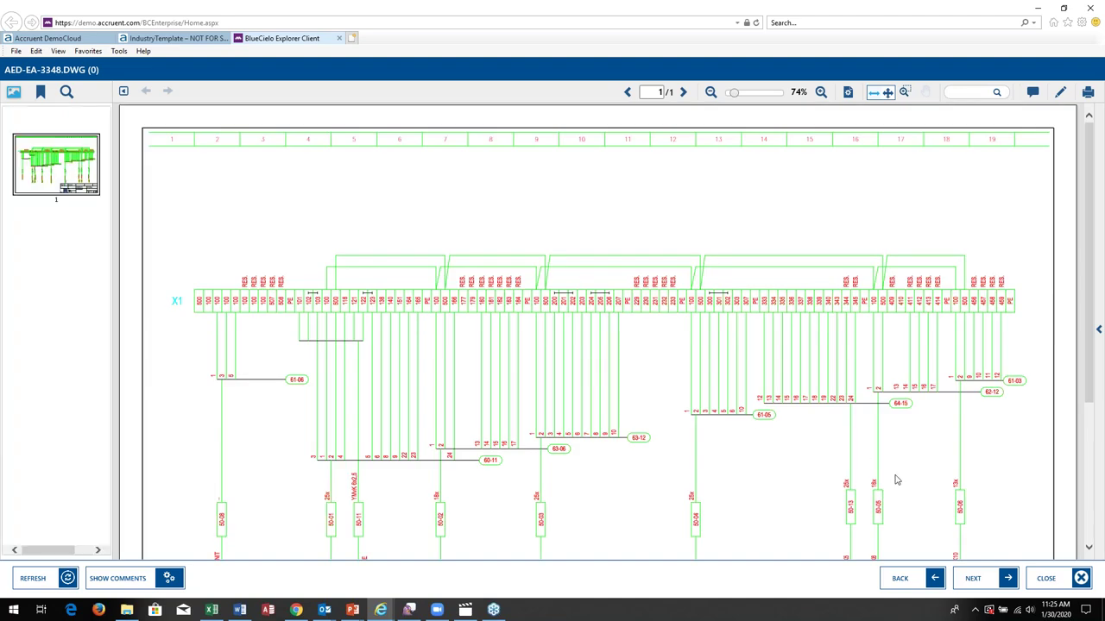
left_click(1046, 578)
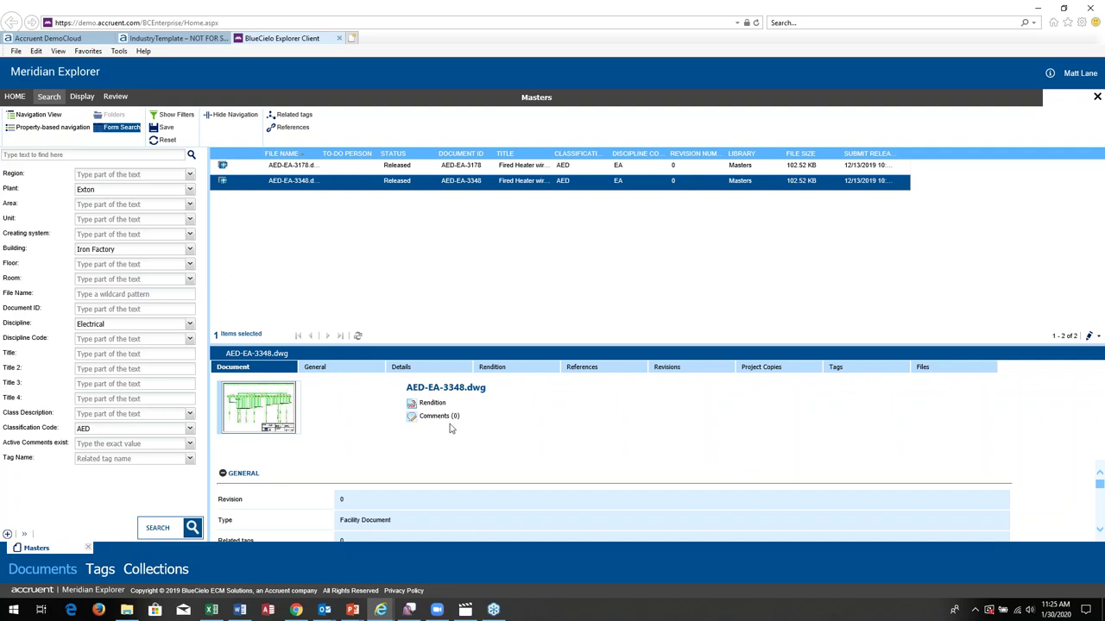
- Switch from documents to tags and search for all tags of type Equipment
left_click(100, 572)
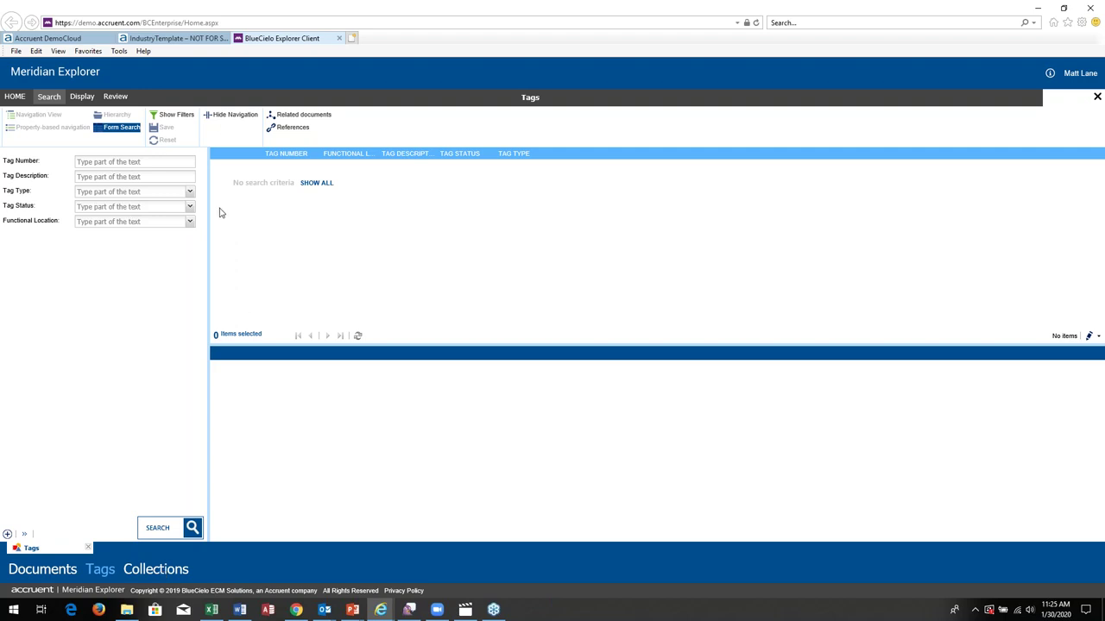
left_click(191, 194)
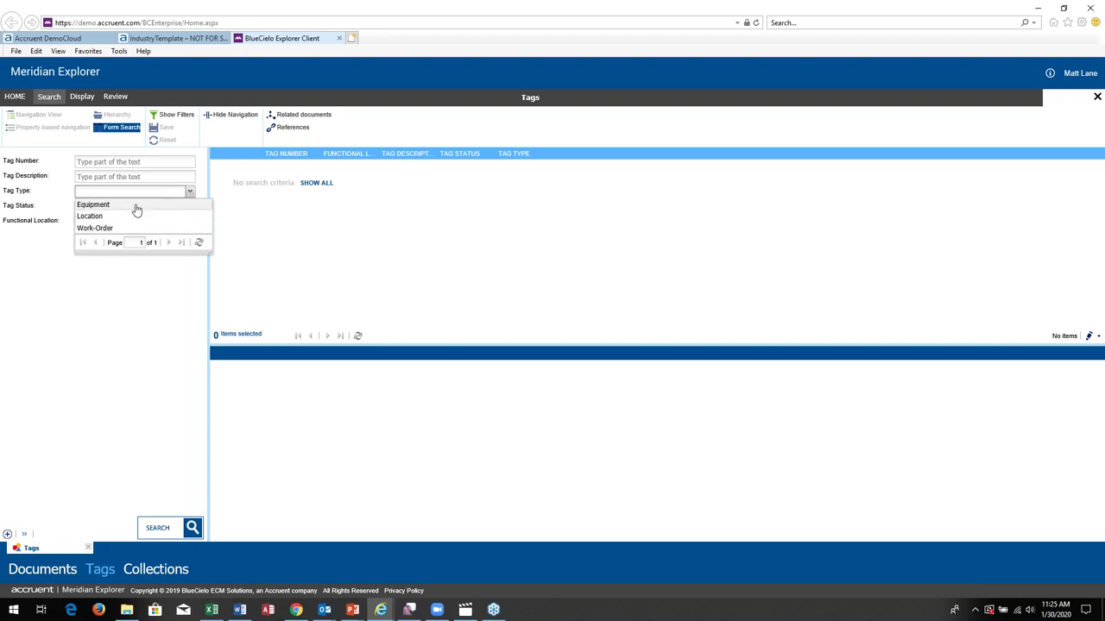
left_click(135, 206)
left_click(157, 535)
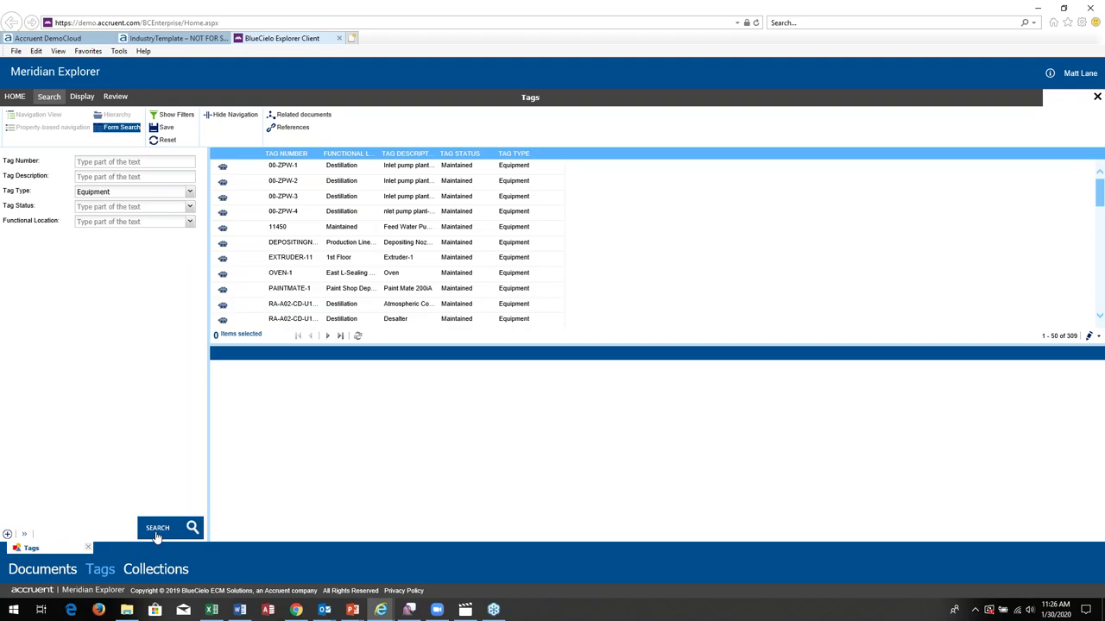
- Narrow the equipment tag search to the functional location Destillation
left_click(190, 222)
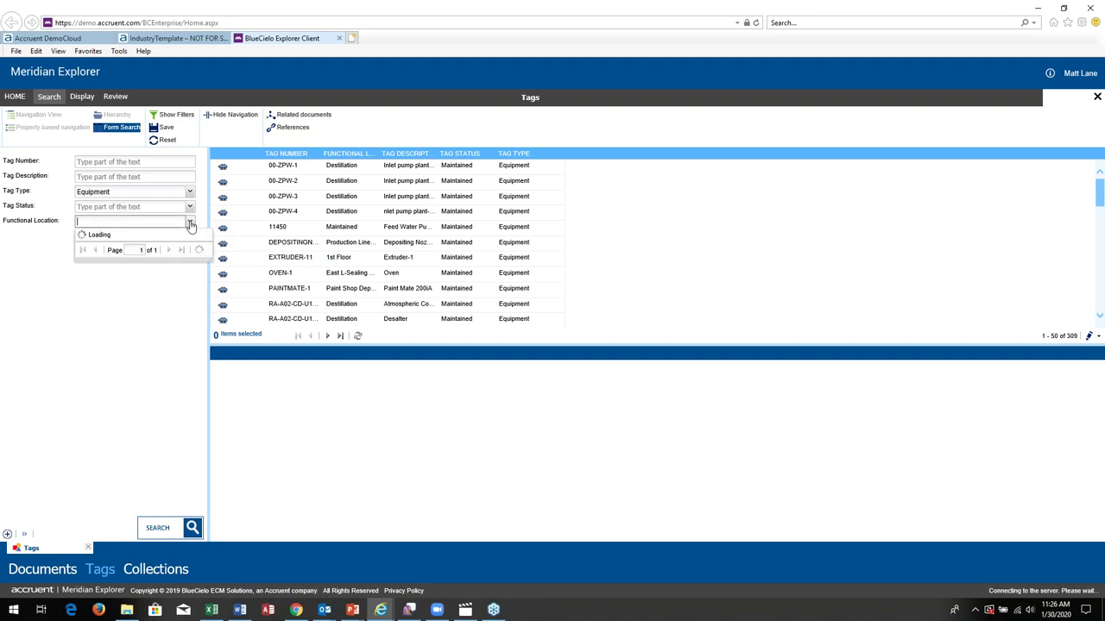
left_click(153, 270)
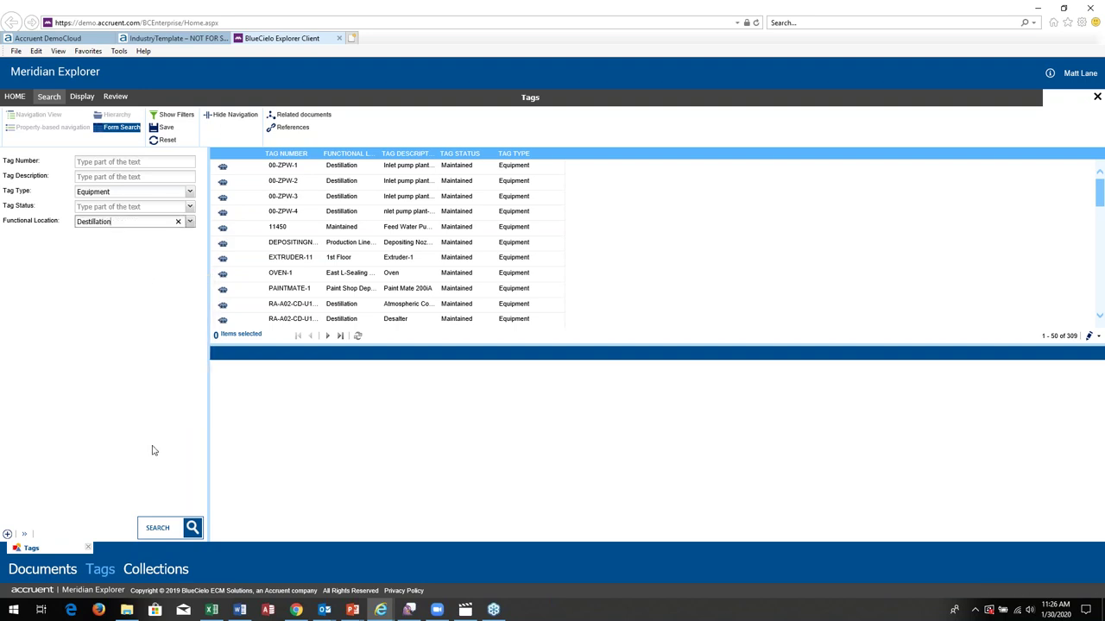
left_click(168, 534)
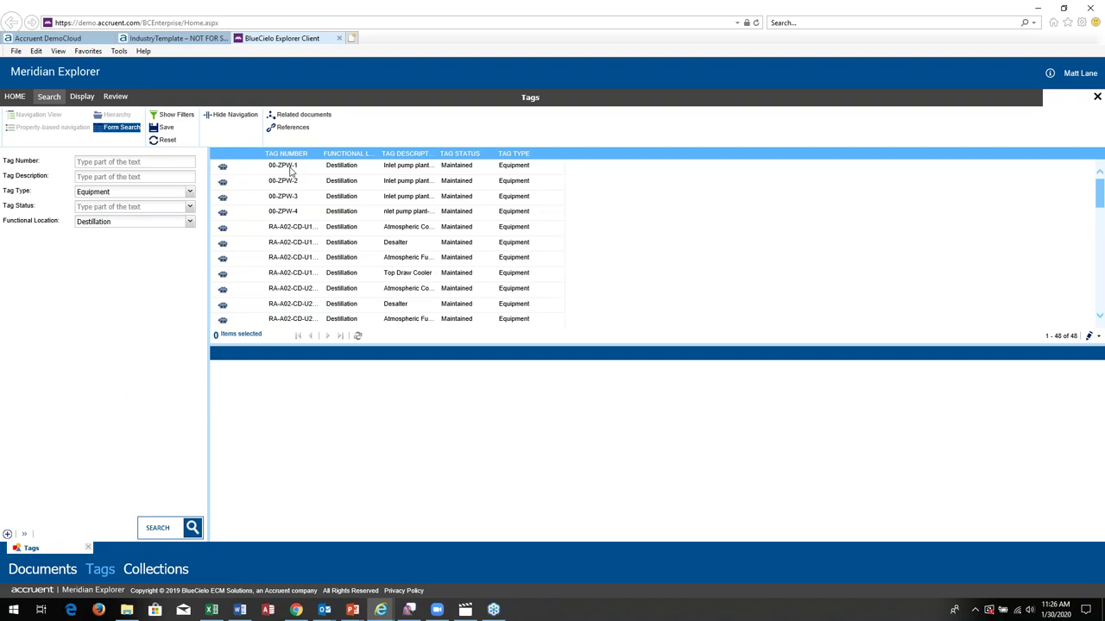
- Review the documents related to each of the inlet pump tags 00-ZPW-1 through 00-ZPW-4
left_click(290, 169)
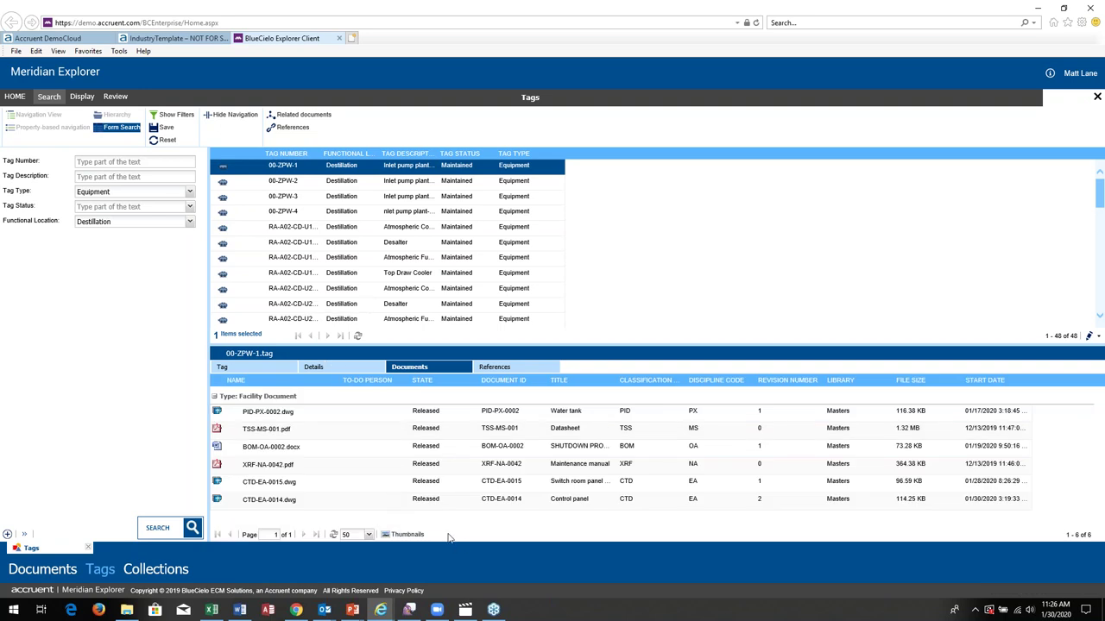
left_click(295, 183)
left_click(290, 197)
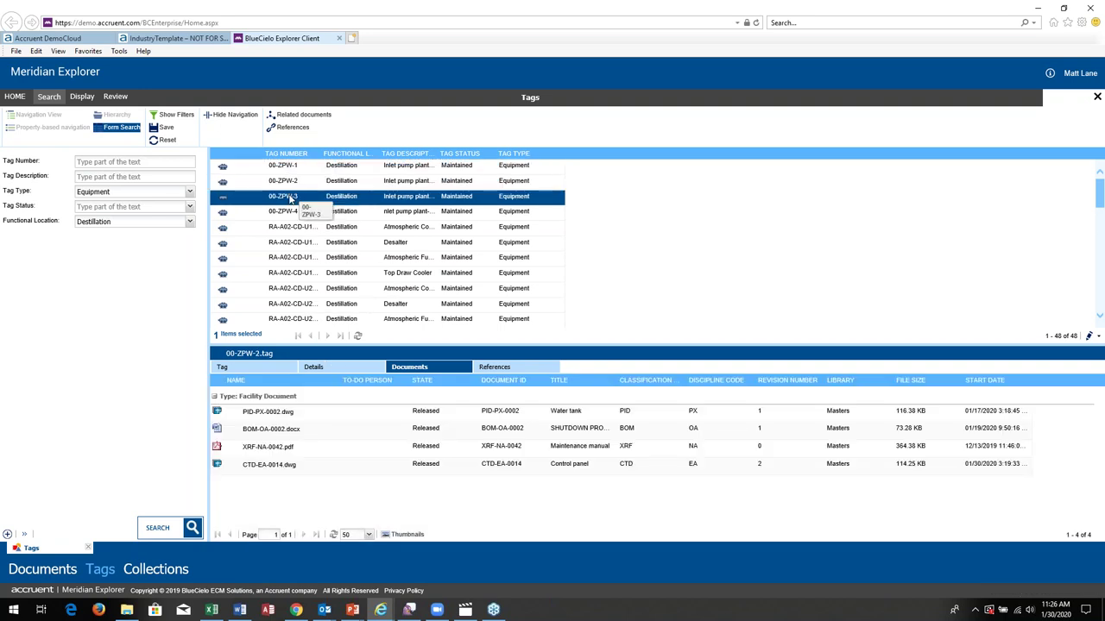
left_click(288, 215)
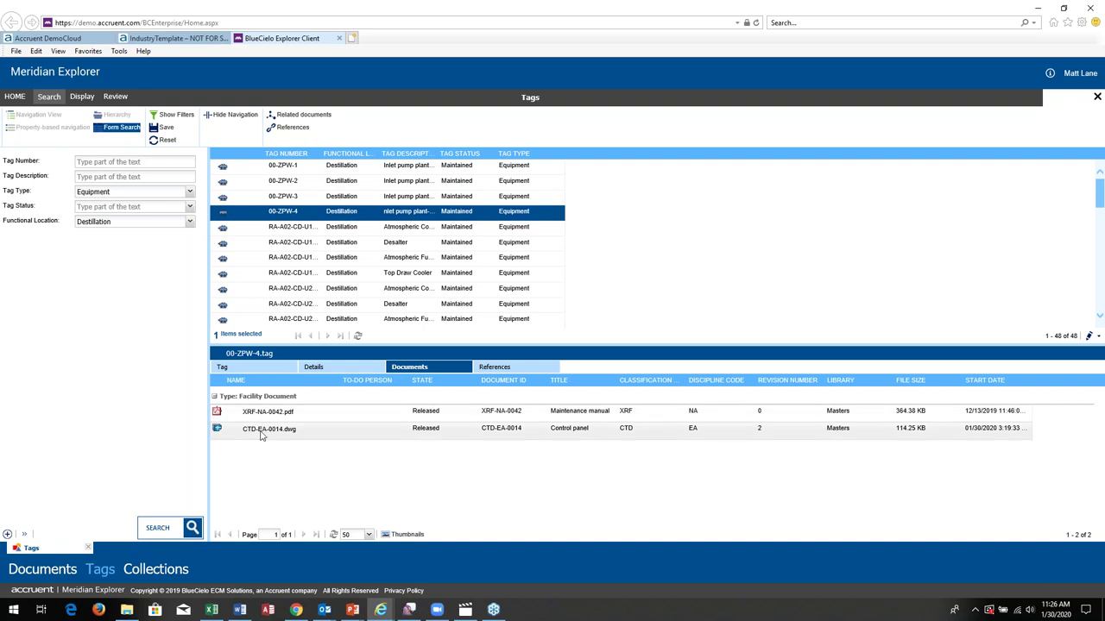
- View the maintenance manual XRF-NA-0042.pdf linked to tag 00-ZPW-4, look through its pages and close the viewer
left_click(272, 416)
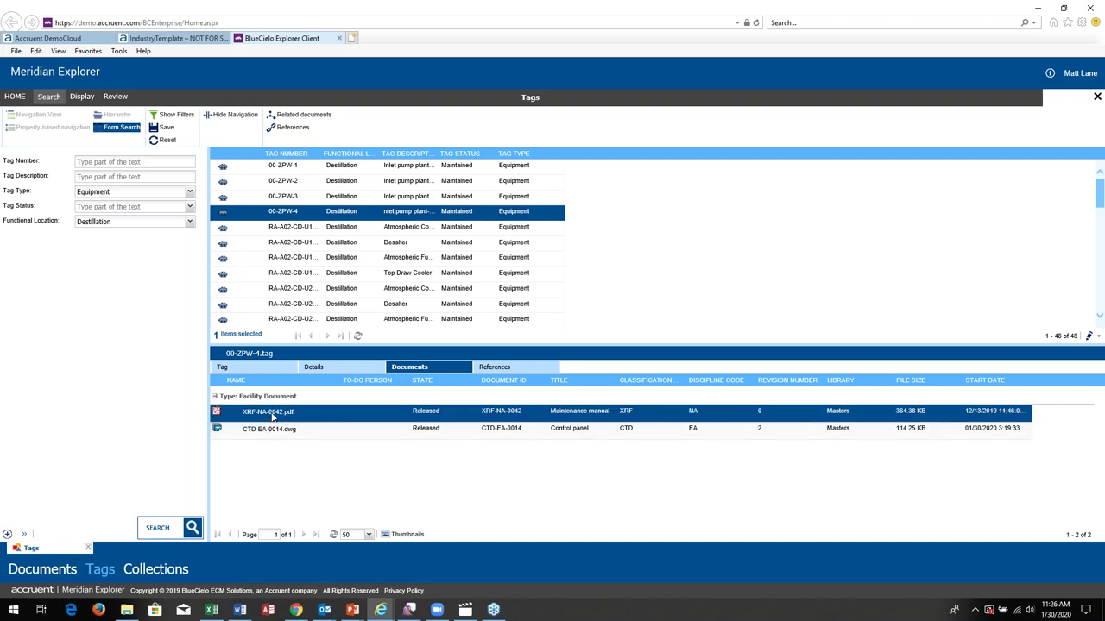
right_click(272, 416)
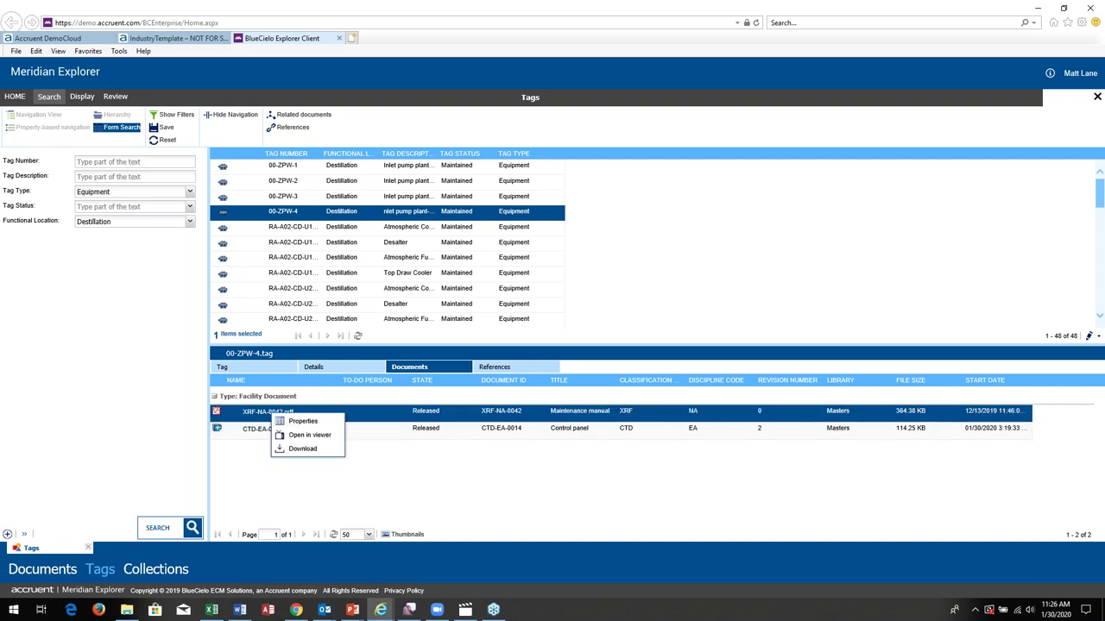
left_click(285, 437)
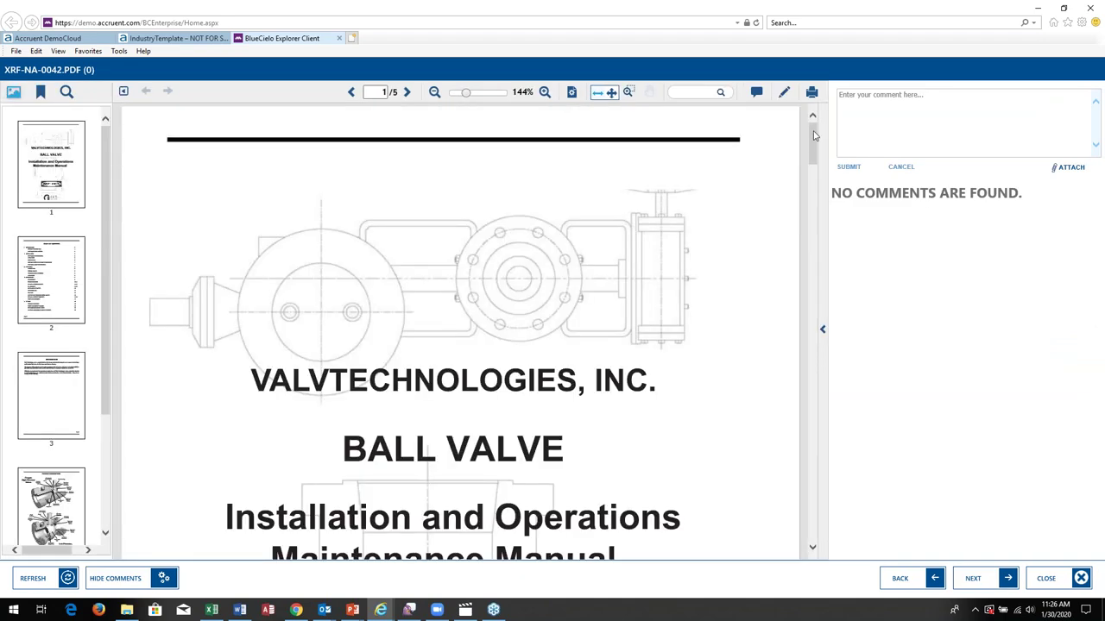
left_click_drag(813, 136, 782, 229)
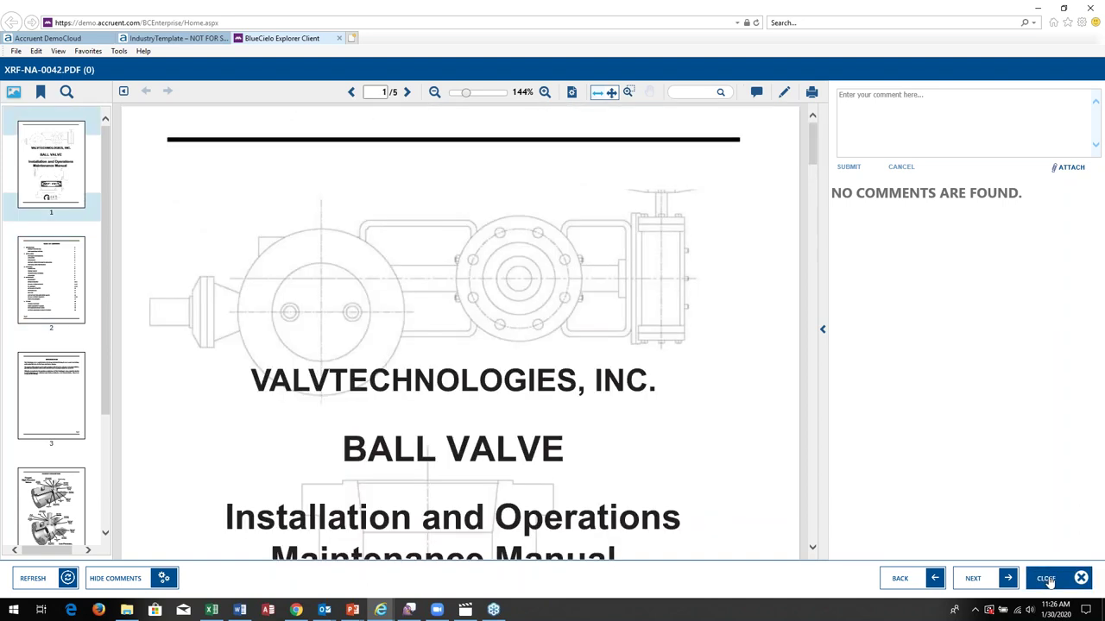
left_click(1045, 579)
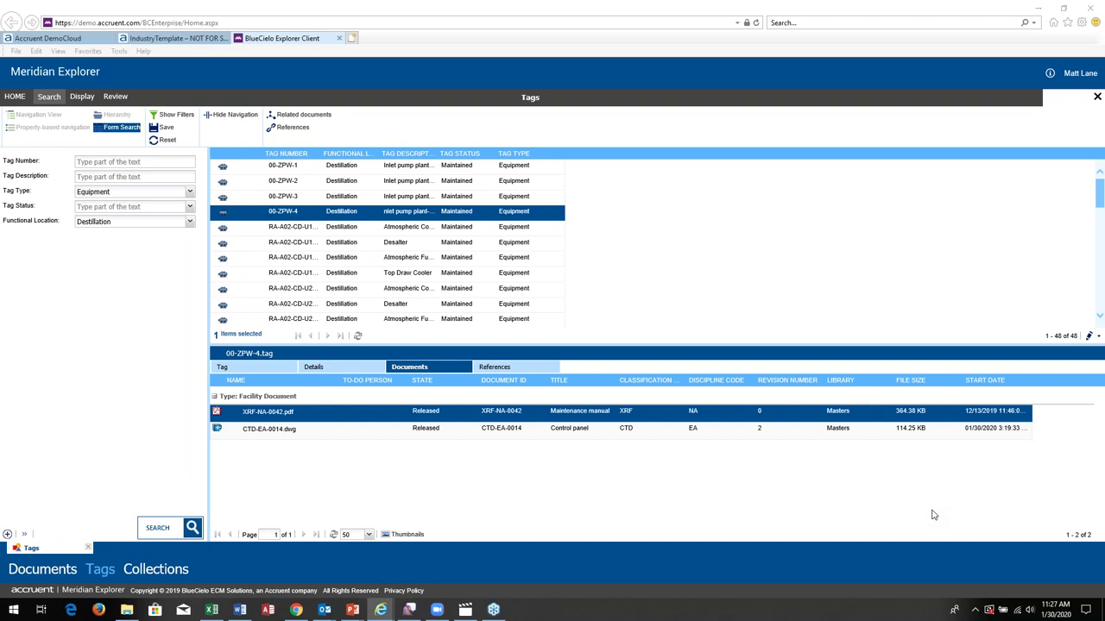
key("alt+Tab")
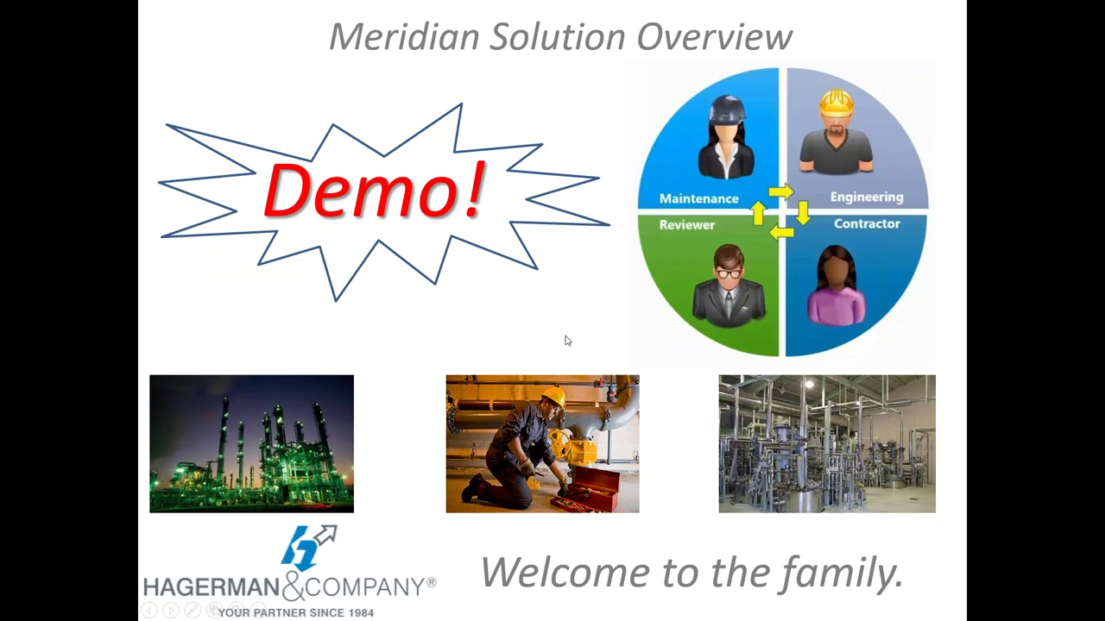
left_click(481, 435)
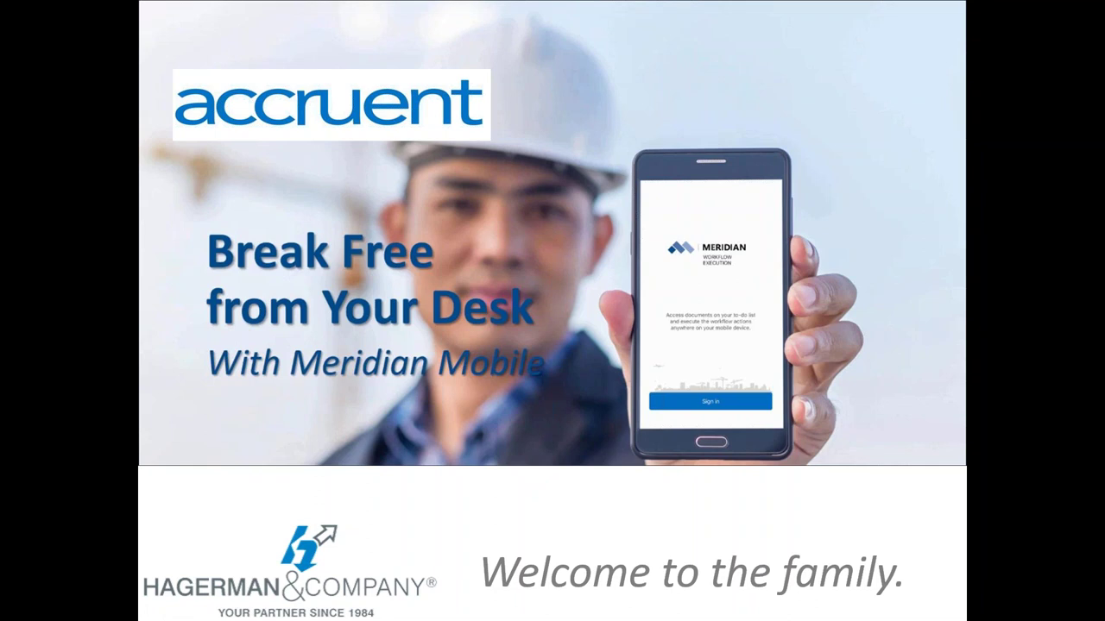
left_click(527, 390)
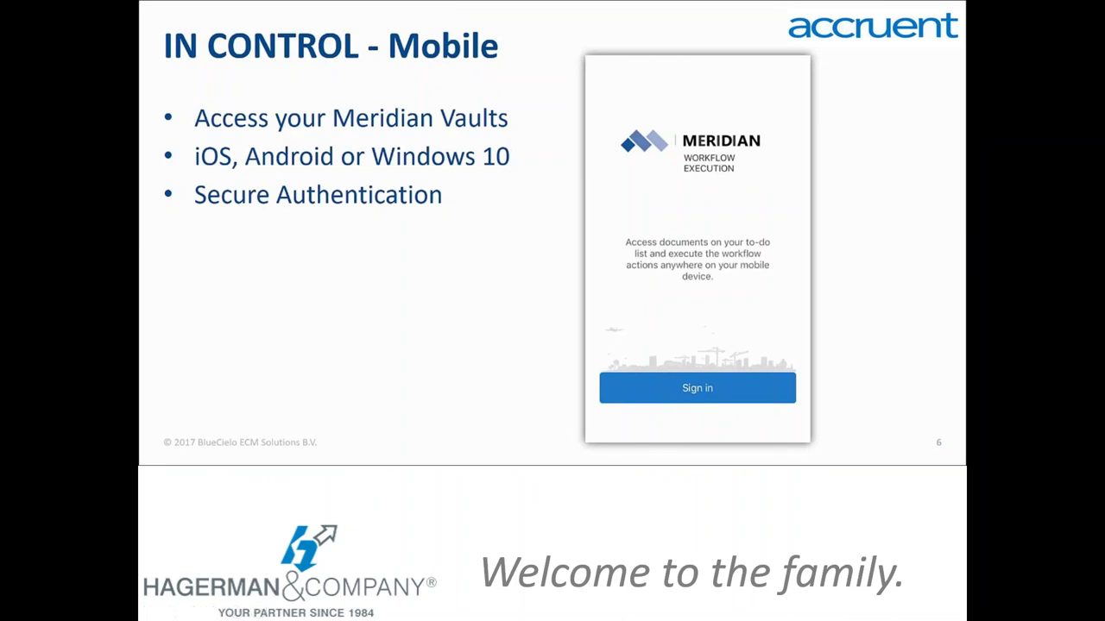